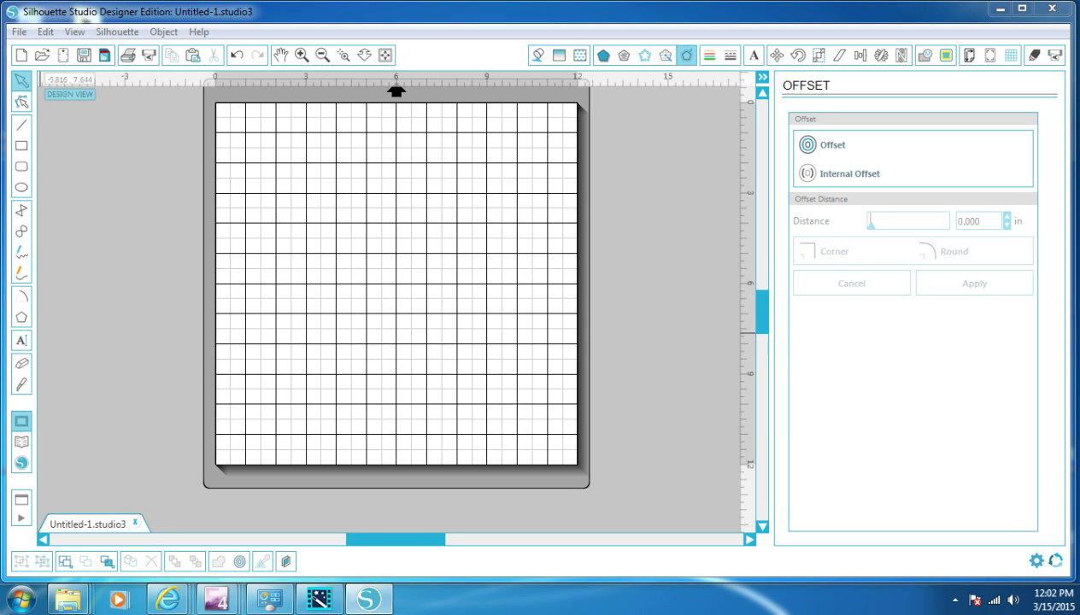
# Add the text letter "B" in the Aharoni font on the upper-left part of the page
pyautogui.click(22, 340)
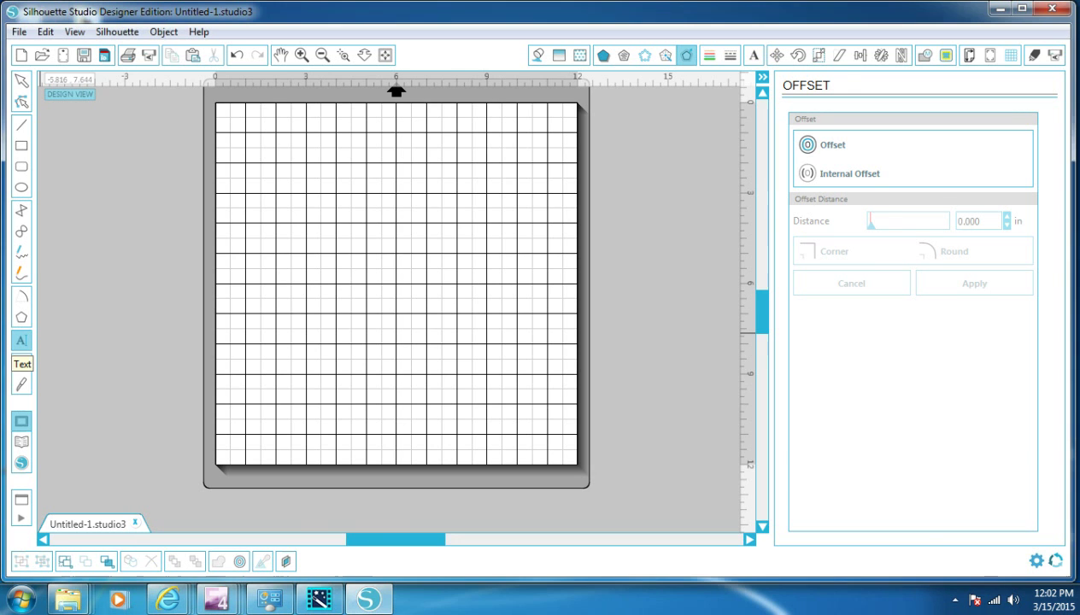
pyautogui.click(292, 235)
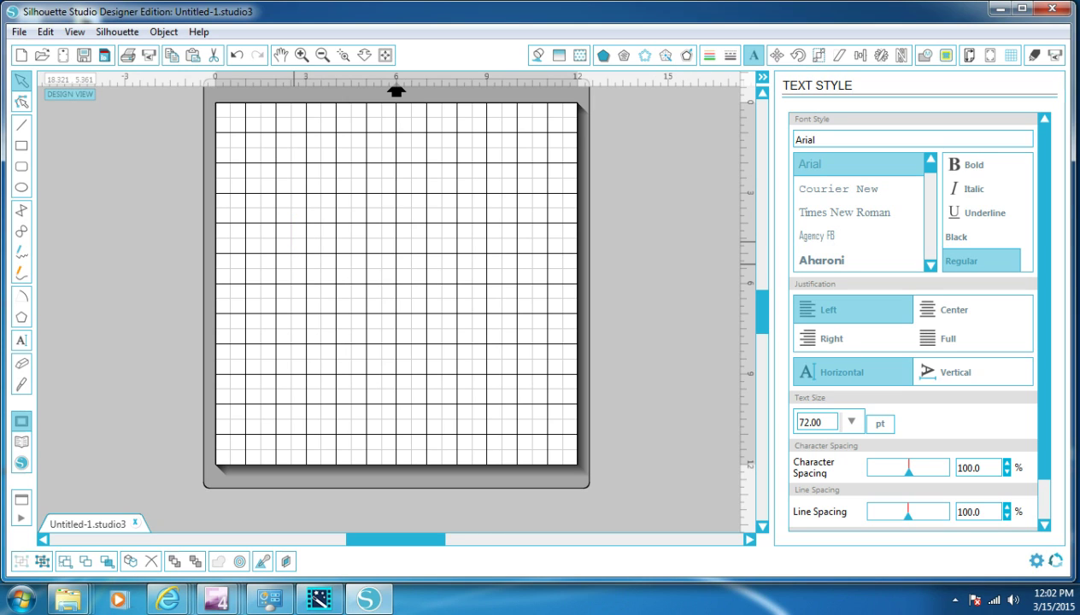
pyautogui.click(858, 260)
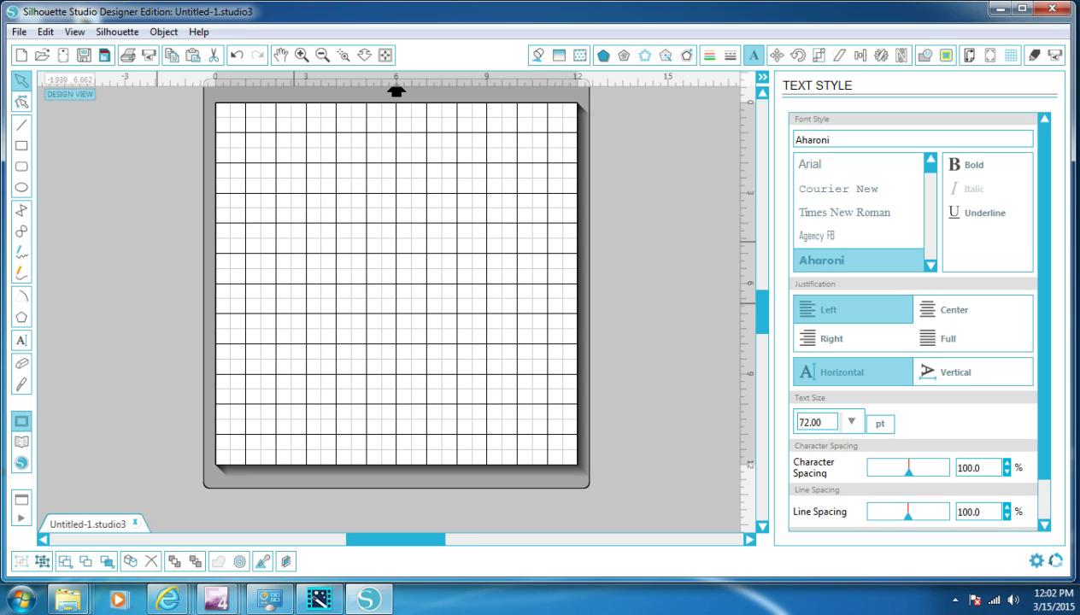
pyautogui.write('a')
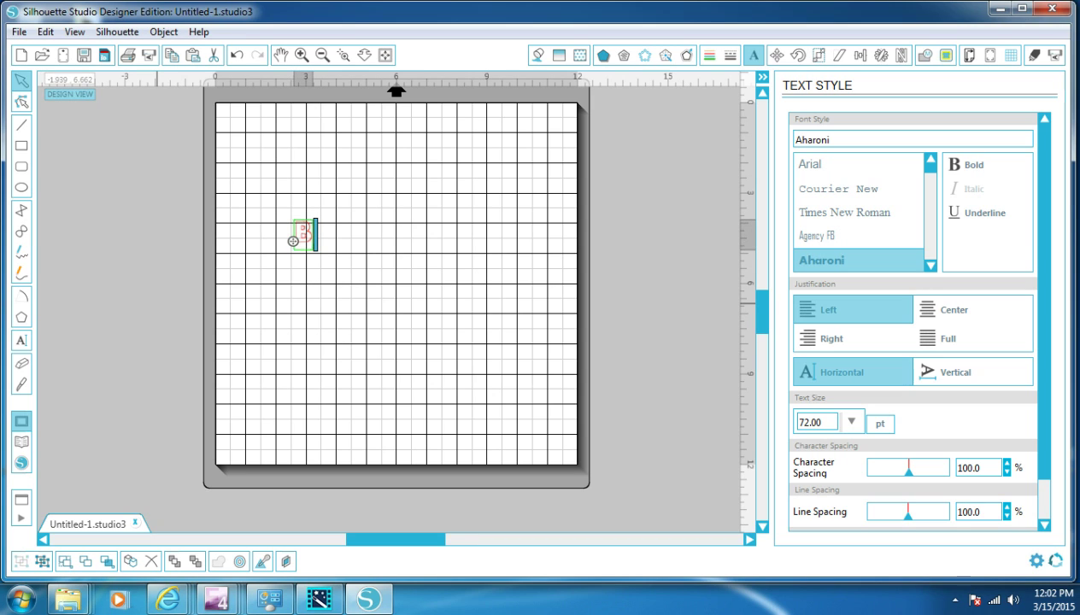
pyautogui.click(390, 300)
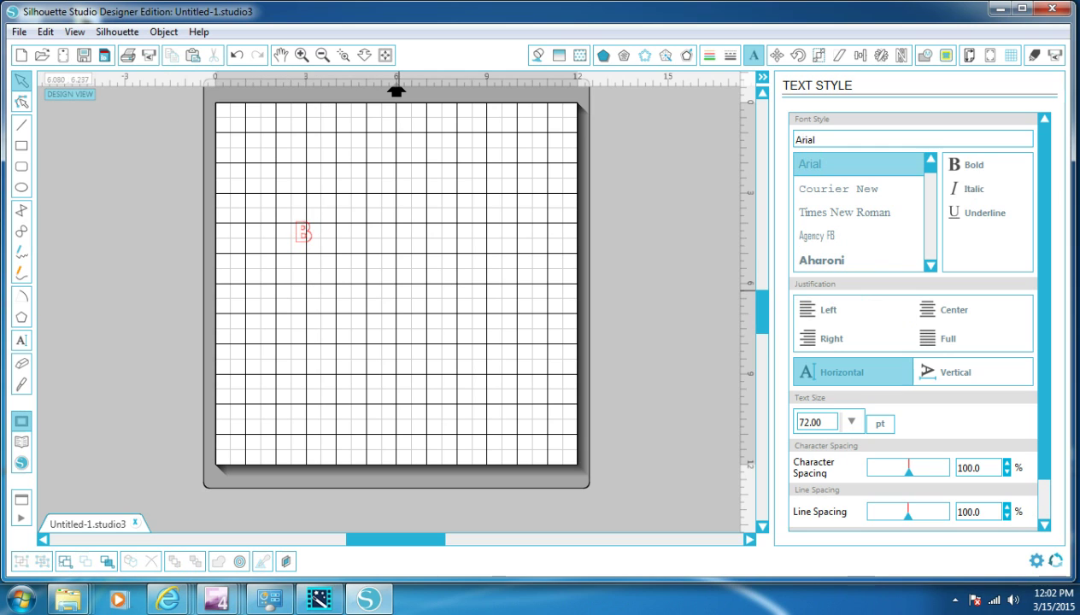
# Enlarge the letter B's text box to about 3.96 by 6.40 in and shift it up on the page
pyautogui.click(303, 233)
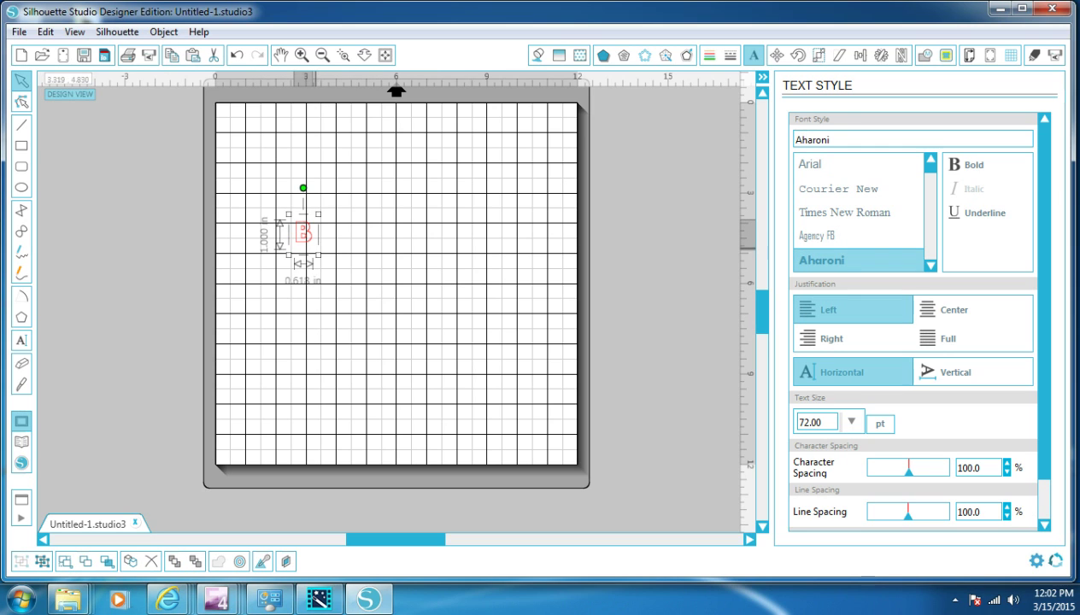
pyautogui.click(449, 236)
pyautogui.click(306, 234)
pyautogui.moveTo(318, 254); pyautogui.dragTo(419, 415)
pyautogui.moveTo(384, 289); pyautogui.dragTo(388, 251)
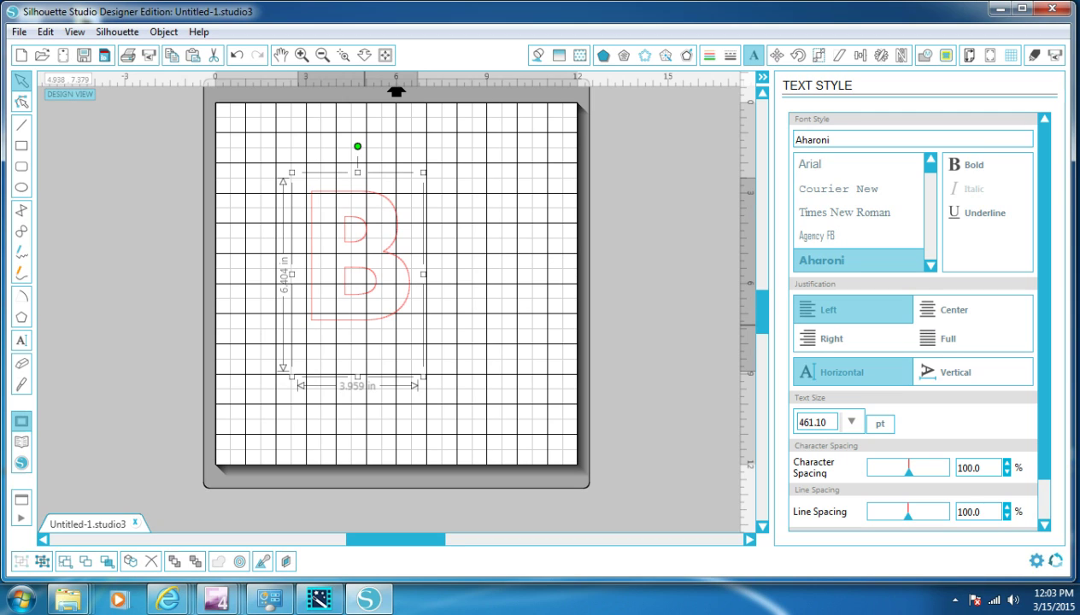
# Make the letter B a compound path and move it slightly down toward the middle of the page
pyautogui.rightClick(365, 152)
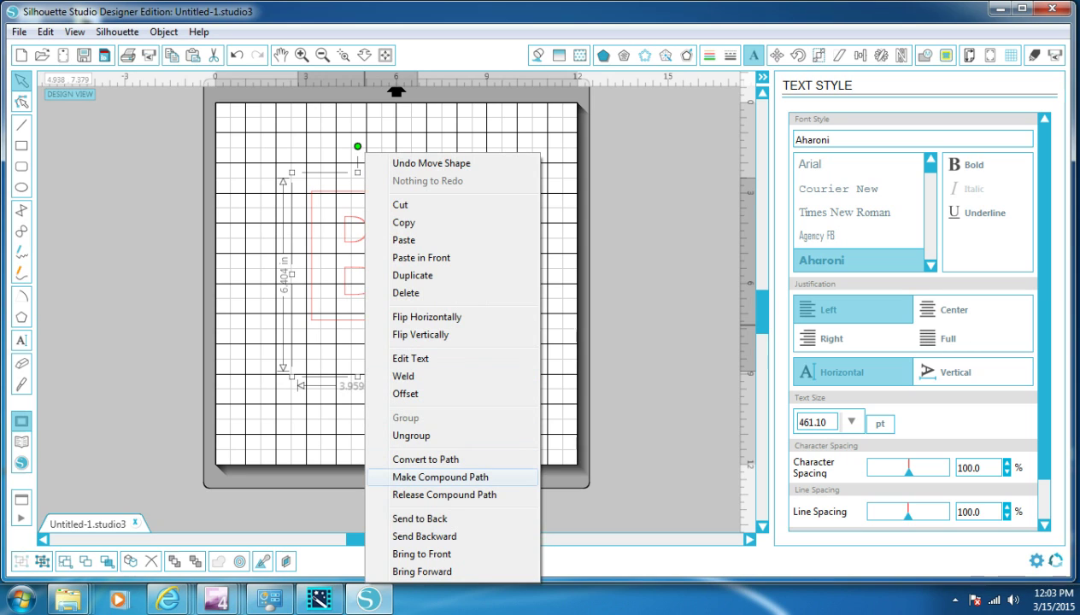
pyautogui.click(440, 477)
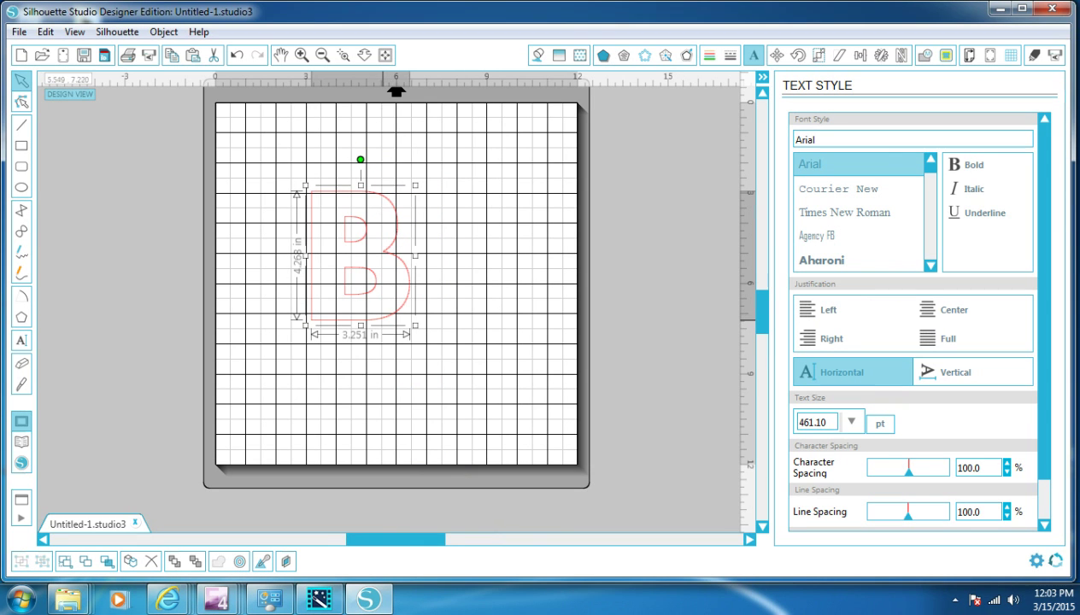
pyautogui.moveTo(383, 319); pyautogui.dragTo(400, 352)
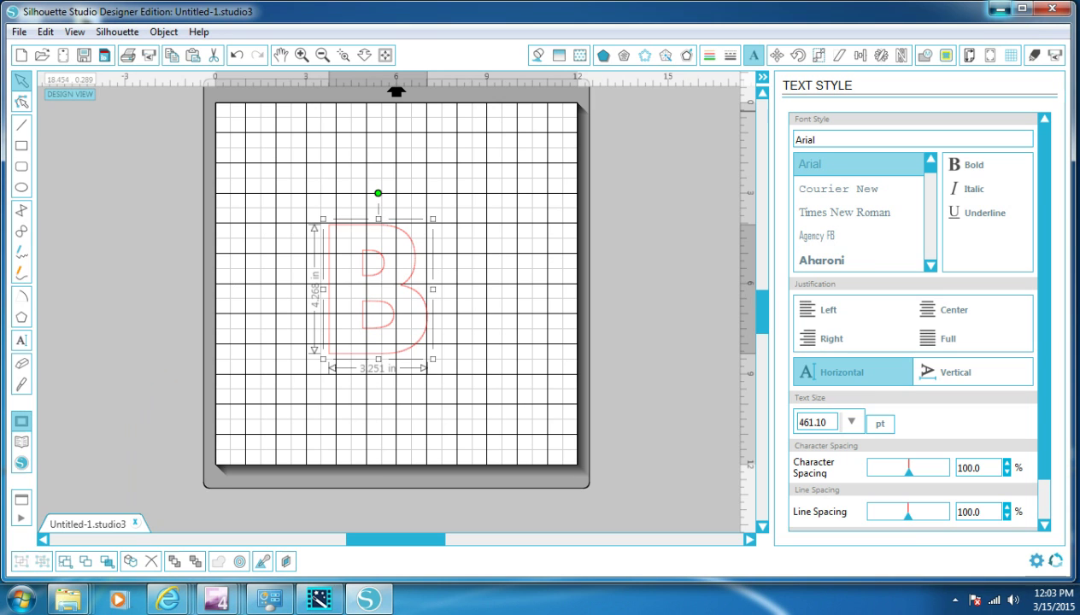
# Switch to Internet Explorer and search Google Images for "chevron"
pyautogui.click(1000, 9)
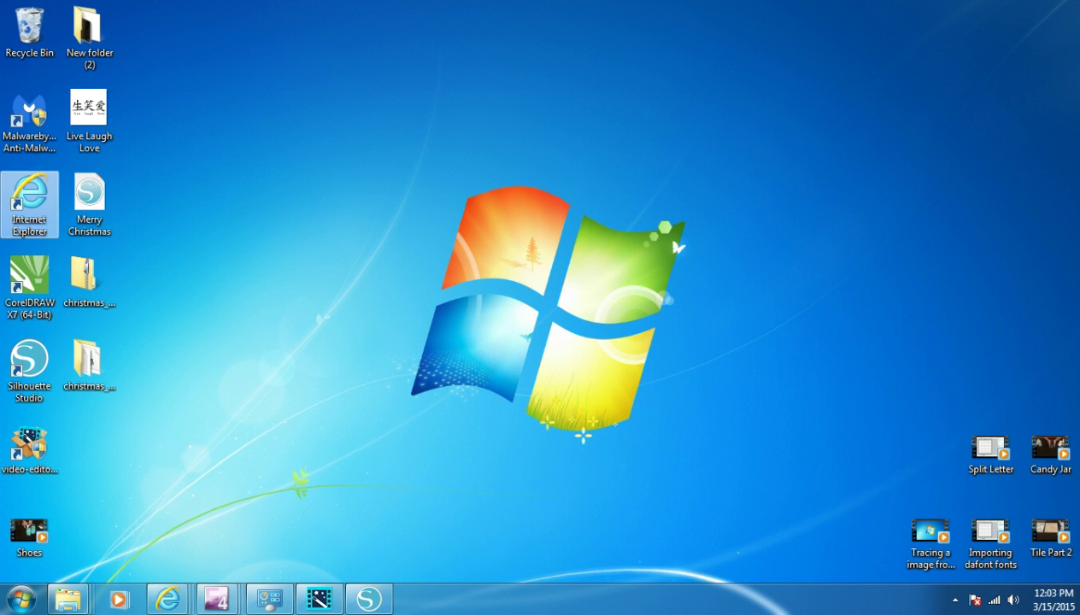
pyautogui.doubleClick(29, 198)
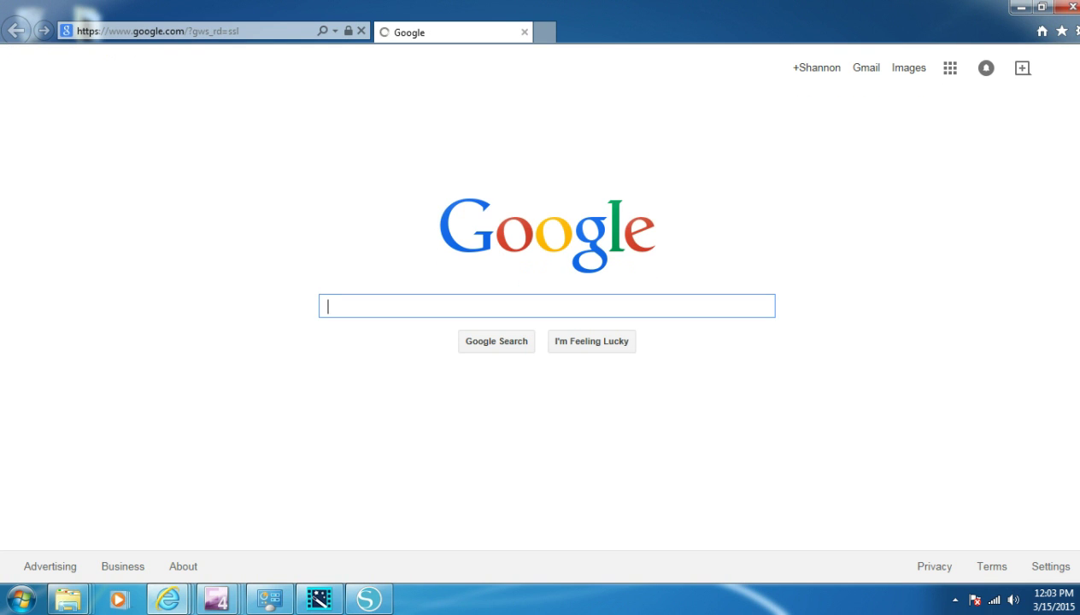
pyautogui.write('chevron')
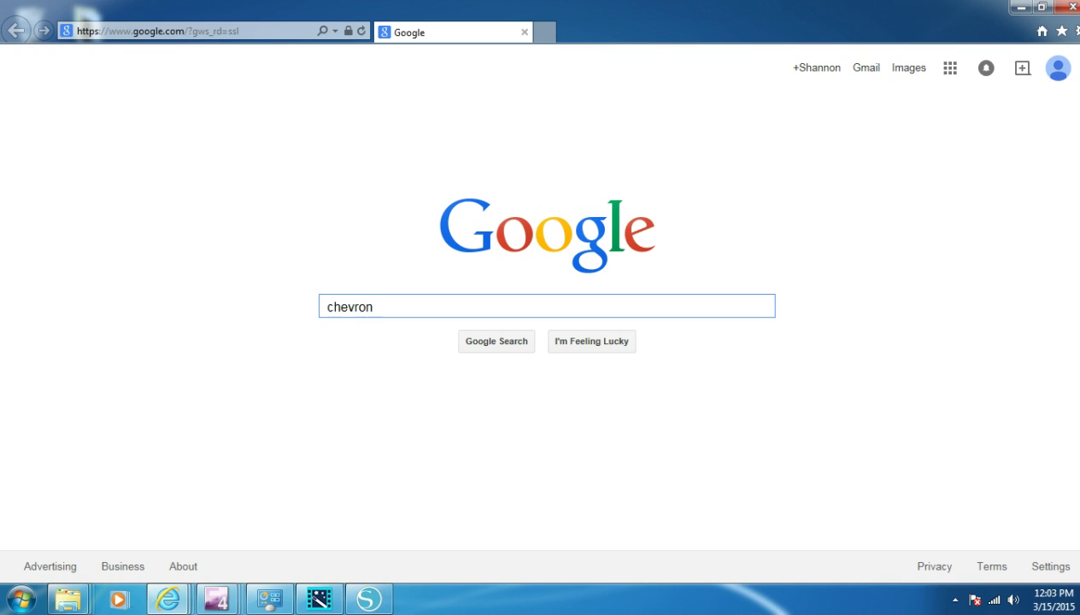
pyautogui.press('Return')
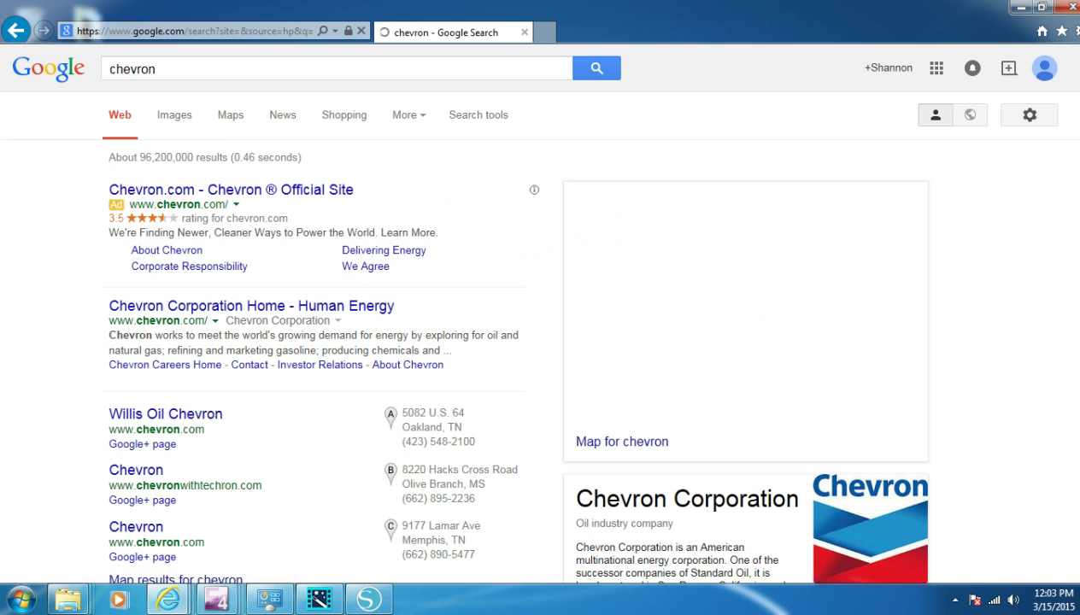
pyautogui.click(175, 114)
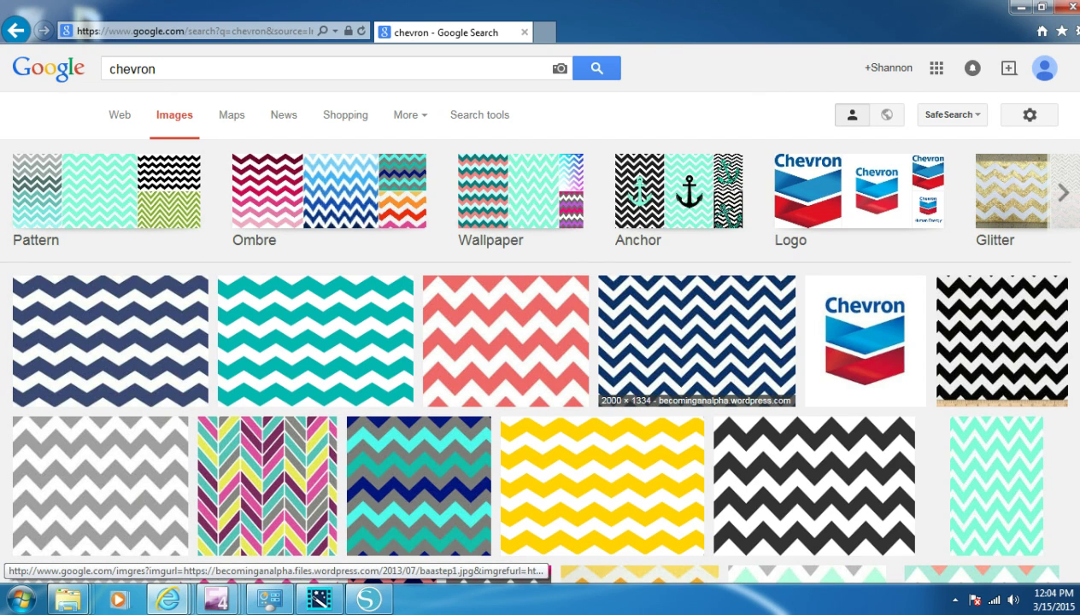
# Open the full-size version of the navy and white chevron image from becominganalpha.wordpress.com
pyautogui.rightClick(630, 359)
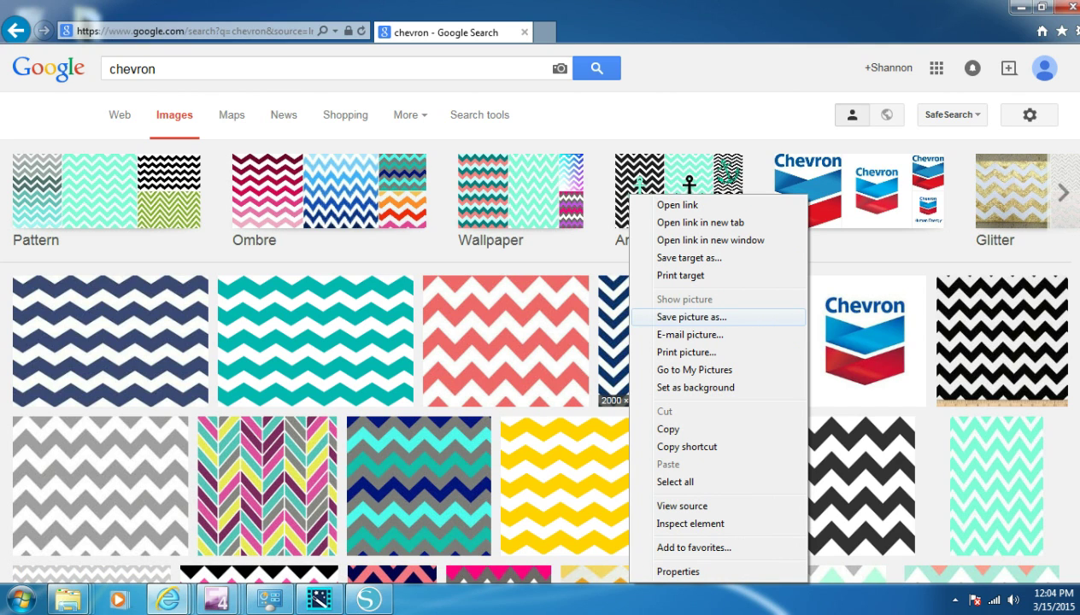
pyautogui.click(614, 333)
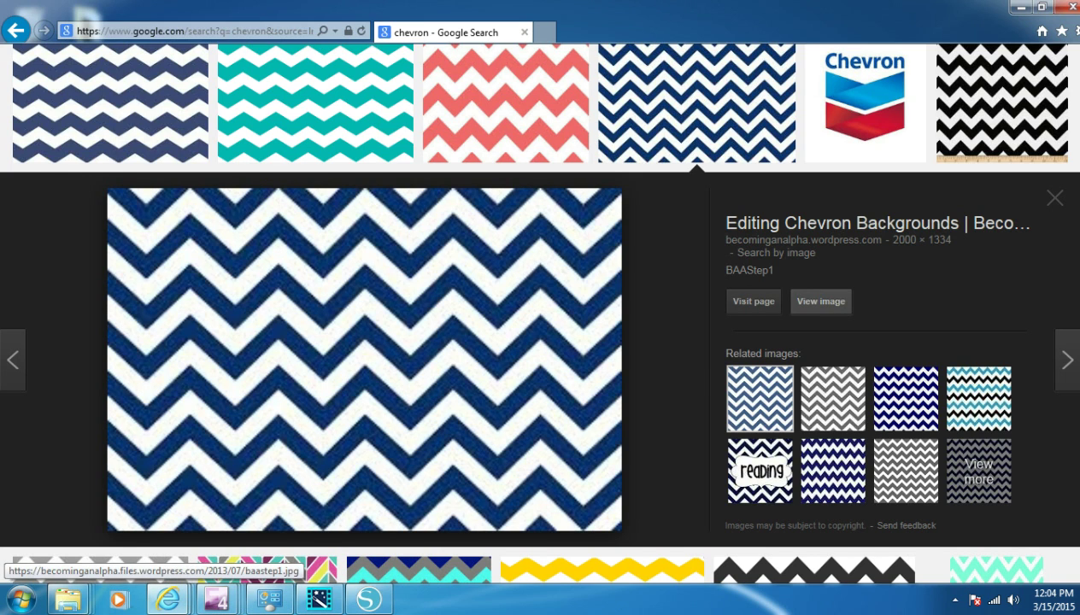
pyautogui.click(820, 301)
# Save the full-size chevron picture to the Desktop as a JPEG named "Chervon"
pyautogui.rightClick(215, 190)
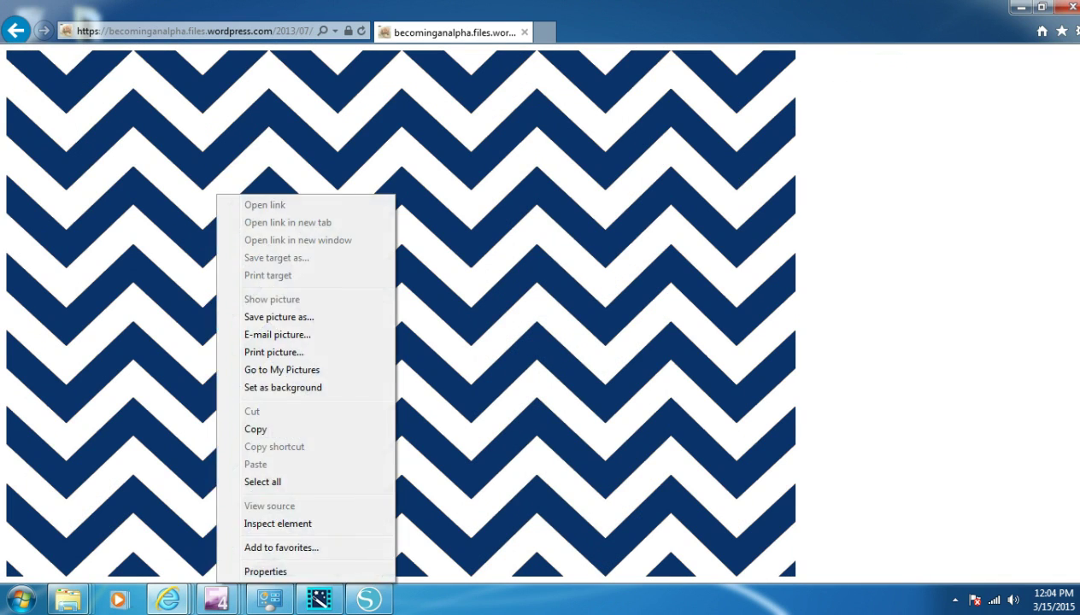
pyautogui.click(256, 315)
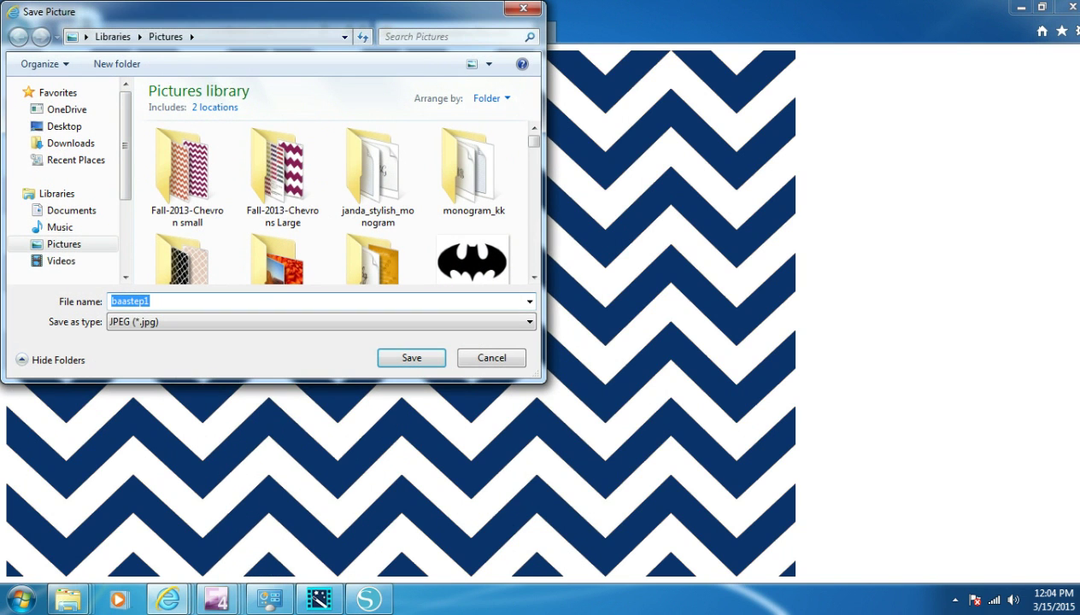
pyautogui.write('Chervon')
pyautogui.click(64, 126)
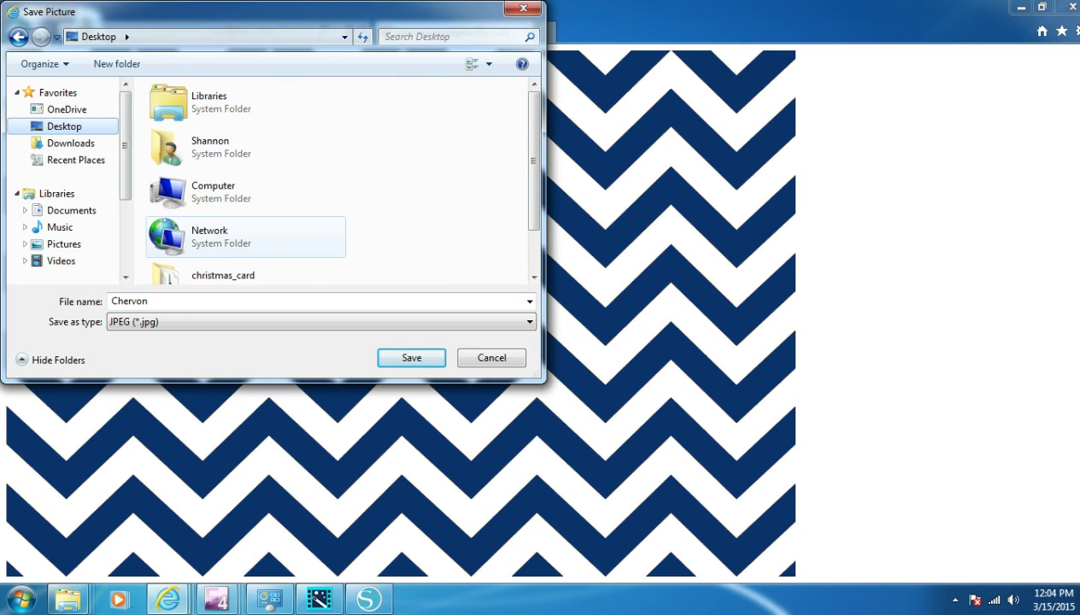
pyautogui.click(411, 357)
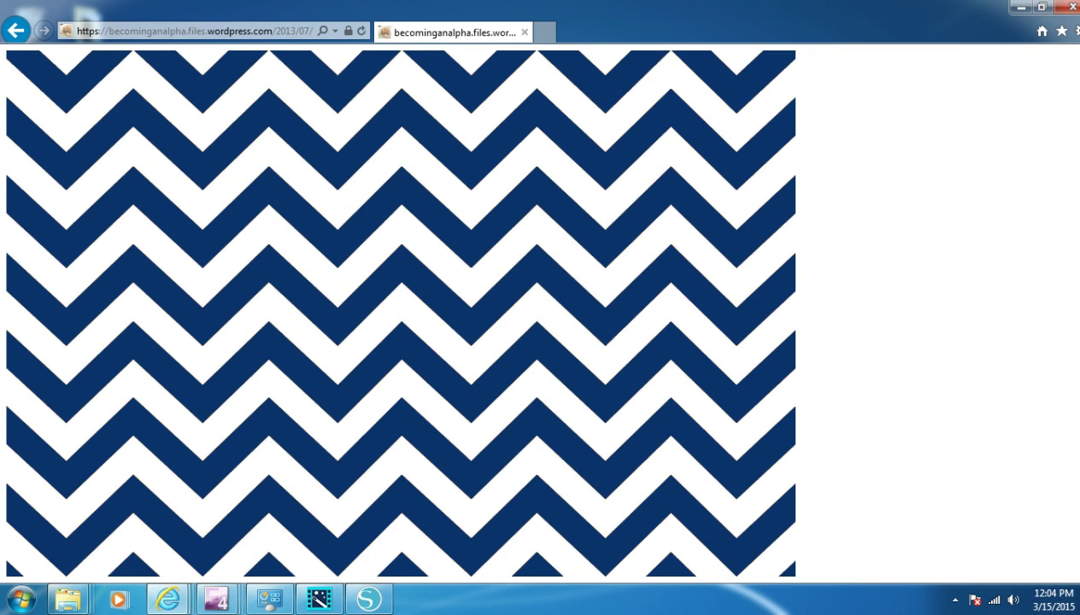
# Switch back to Silhouette Studio and open the Chervon JPEG image from the Desktop
pyautogui.click(1020, 7)
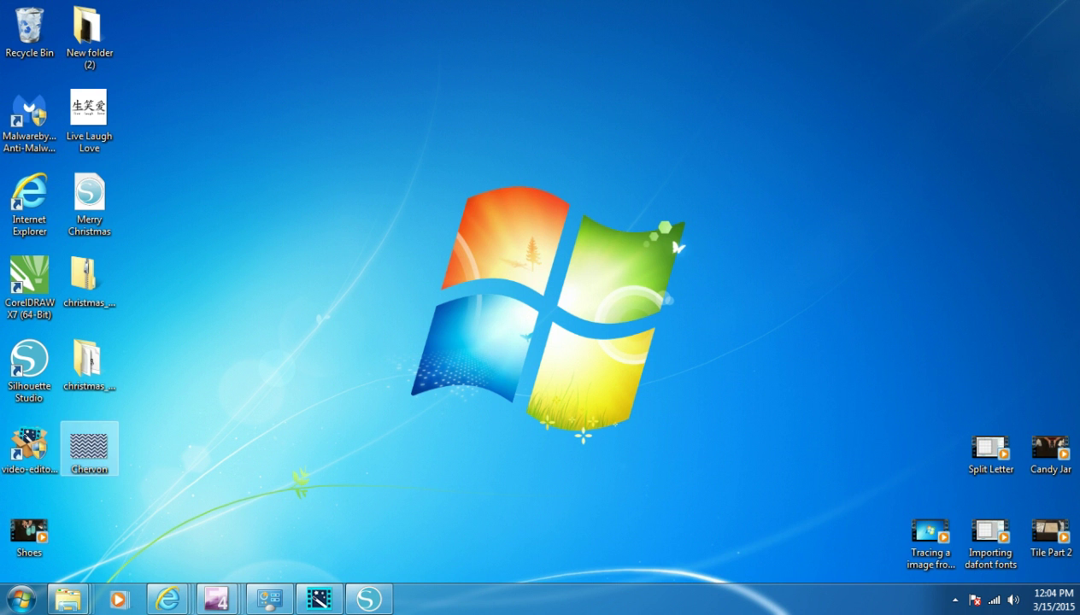
pyautogui.click(368, 598)
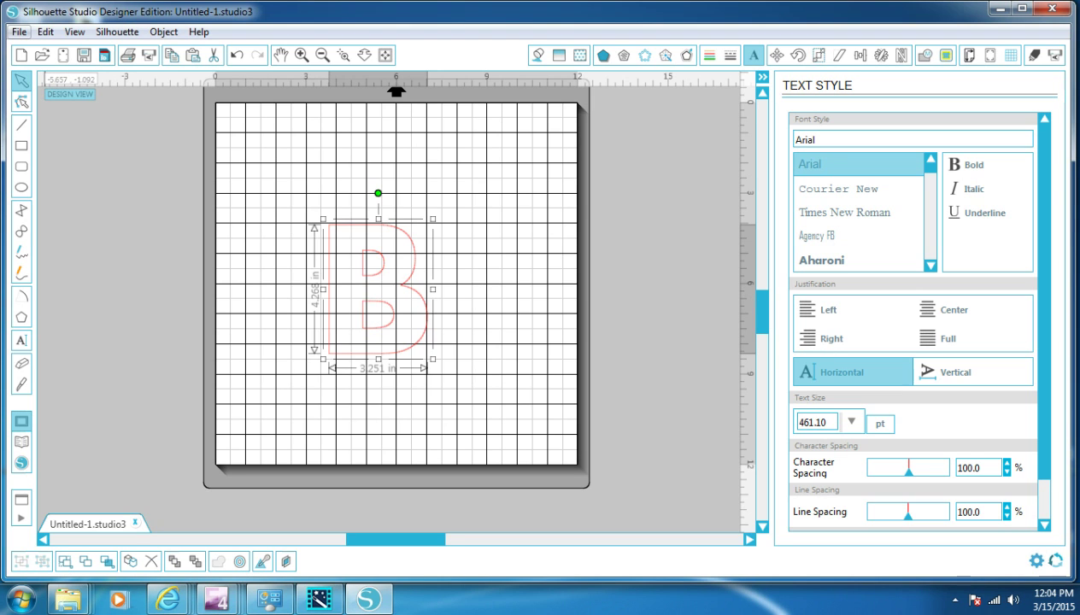
pyautogui.click(18, 32)
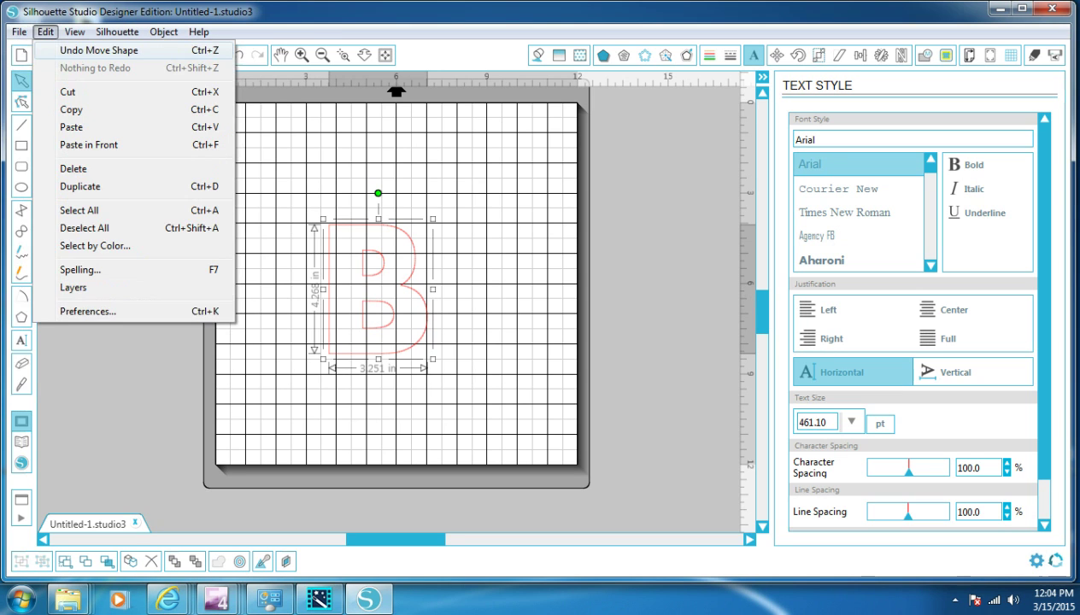
pyautogui.click(50, 67)
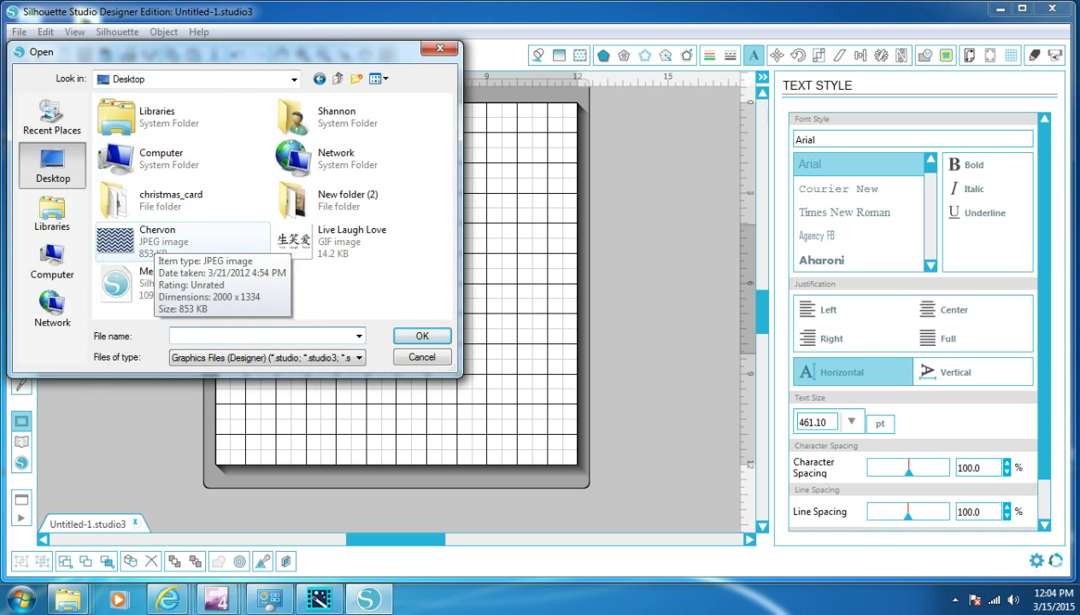
pyautogui.click(154, 236)
pyautogui.click(413, 334)
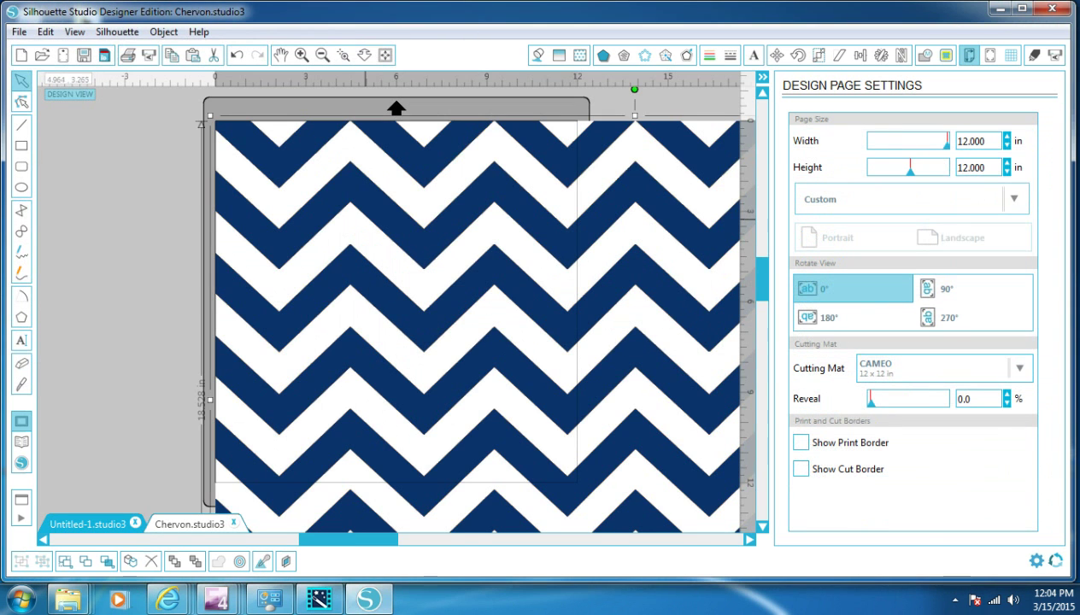
# Shrink the chevron image to about 8.85 by 5.90 in and place it within the upper part of the page
pyautogui.moveTo(511, 231); pyautogui.dragTo(382, 213)
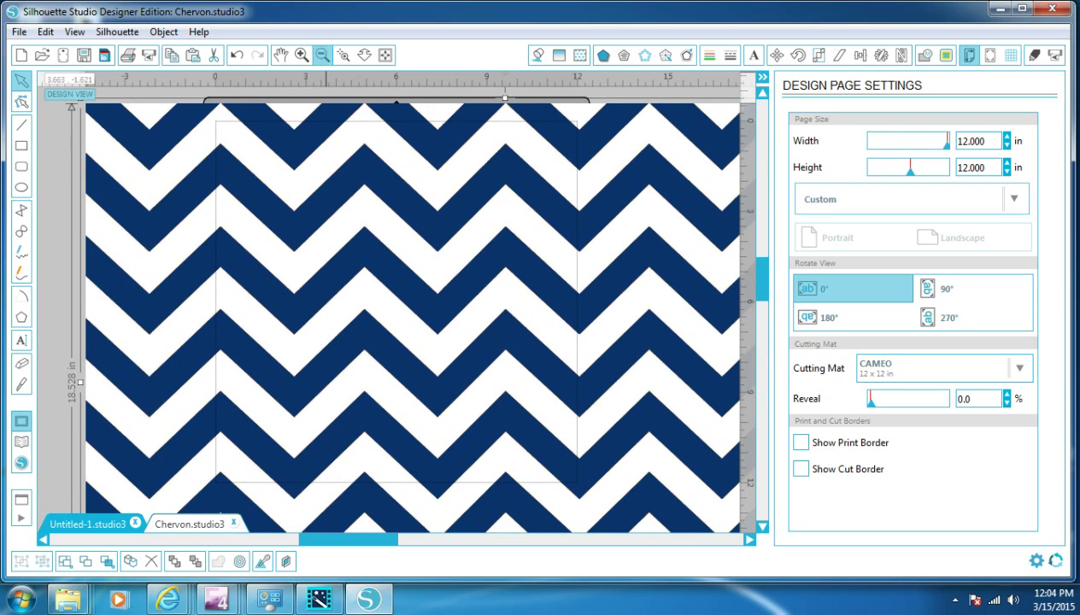
pyautogui.click(323, 54)
pyautogui.click(323, 55)
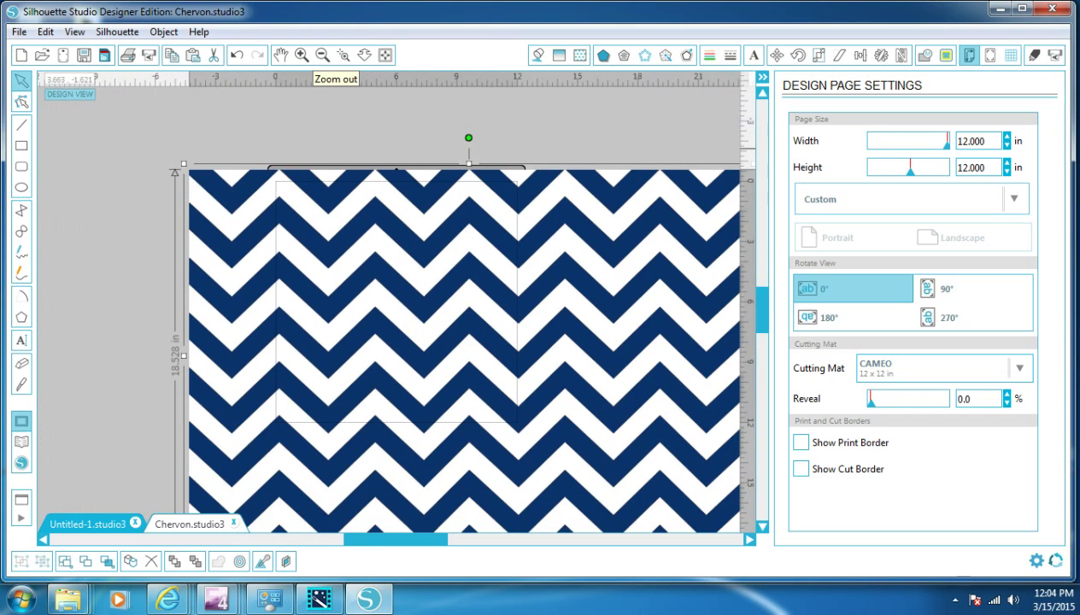
pyautogui.click(323, 55)
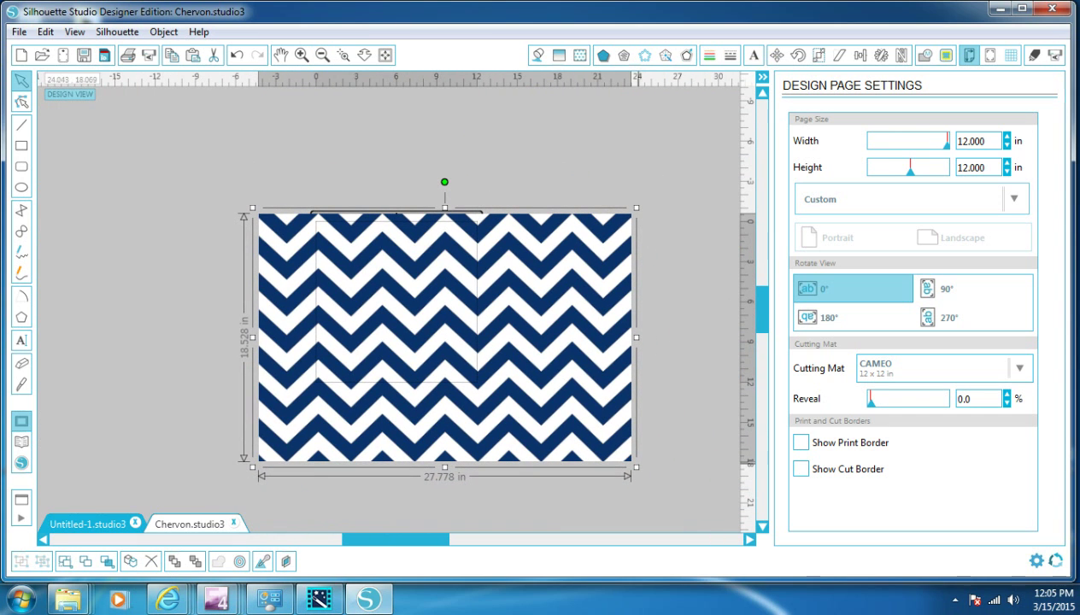
pyautogui.moveTo(637, 467); pyautogui.dragTo(379, 295)
pyautogui.moveTo(336, 256); pyautogui.dragTo(402, 279)
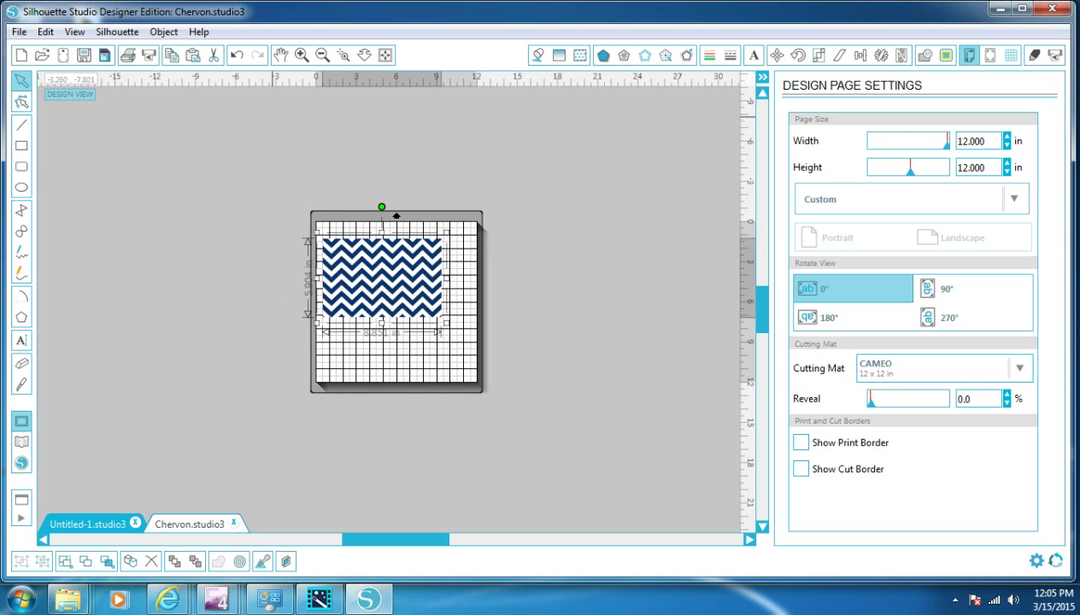
pyautogui.click(302, 55)
pyautogui.click(302, 55)
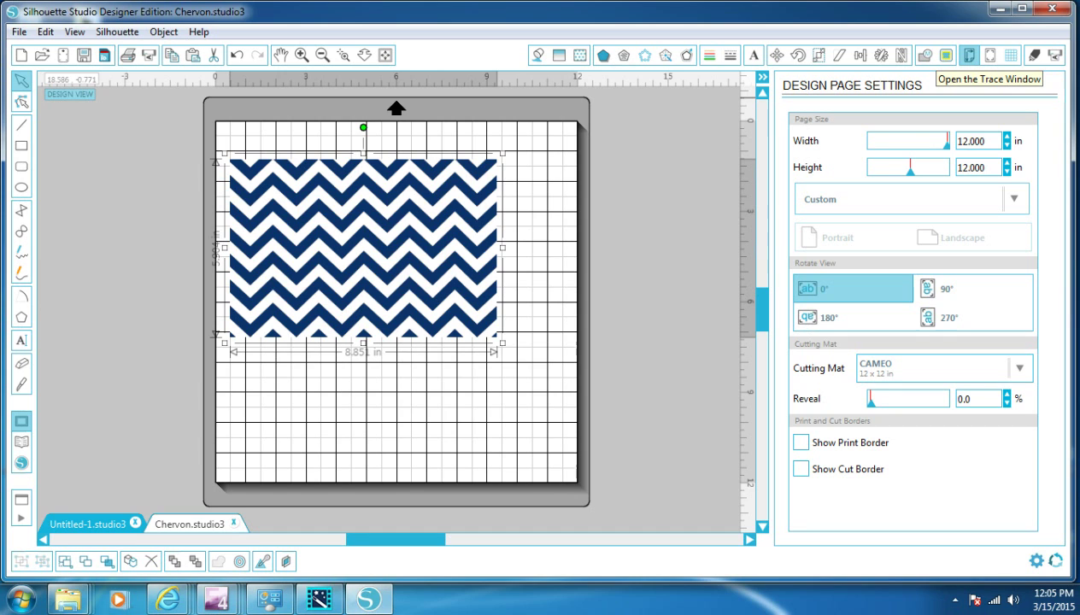
# Select a trace area of about 12.37 by 8.63 in around the chevron image and turn off the High Pass Filter
pyautogui.click(946, 54)
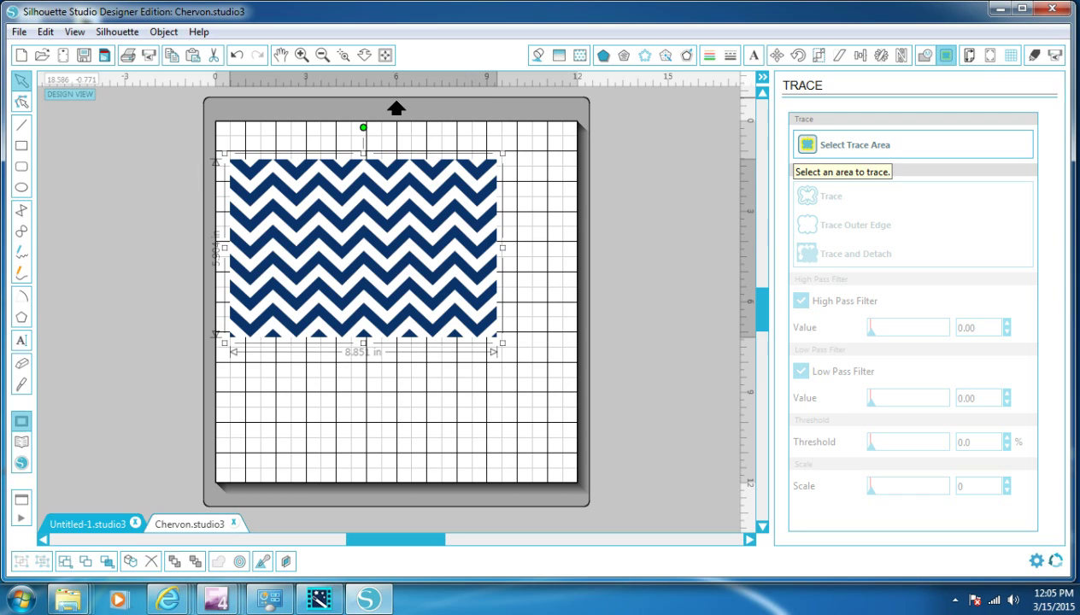
pyautogui.click(807, 146)
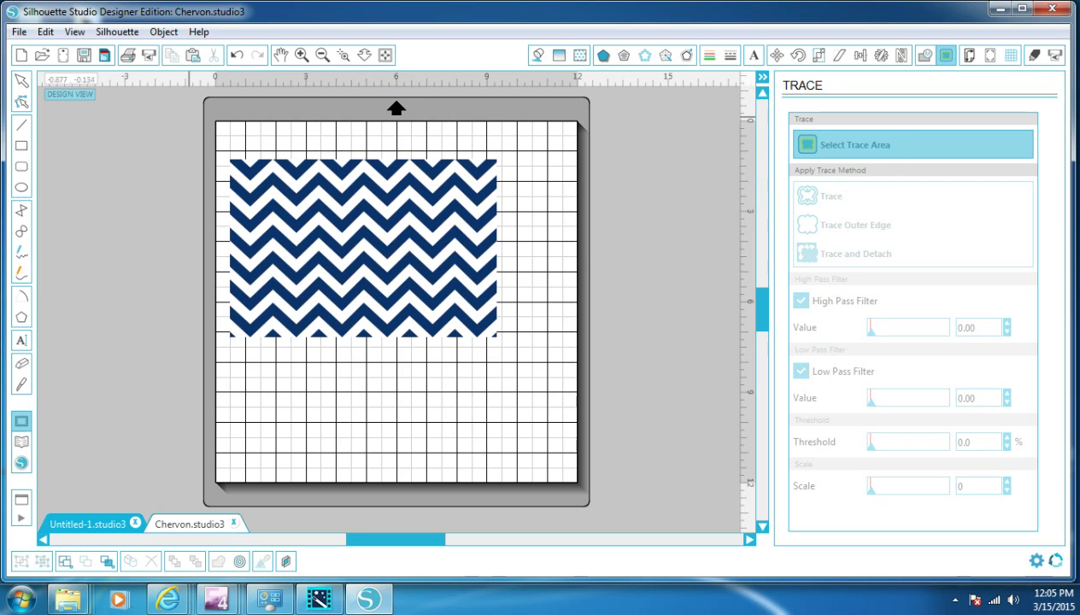
pyautogui.moveTo(188, 117)
pyautogui.mouseDown()
pyautogui.moveTo(516, 168)
pyautogui.moveTo(561, 193)
pyautogui.moveTo(561, 376)
pyautogui.mouseUp()
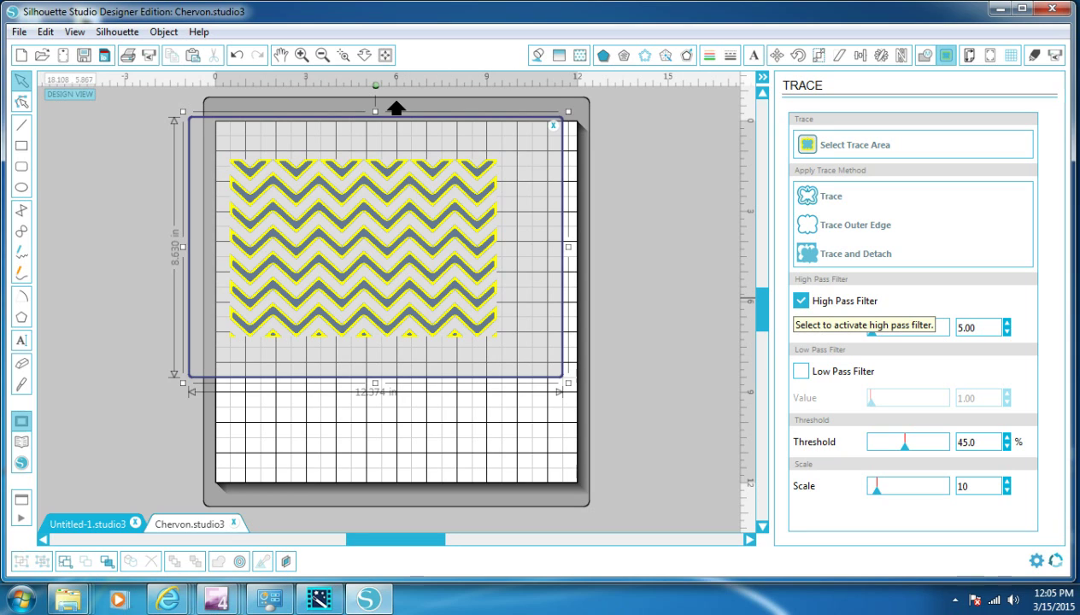
pyautogui.click(801, 301)
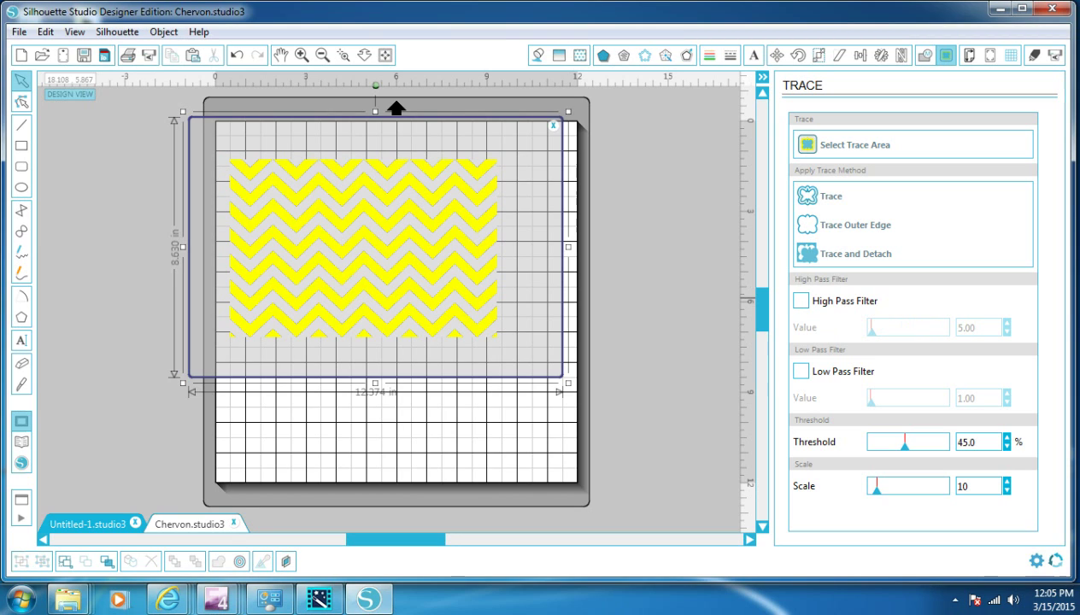
# Trace the chevron image, pull the original picture away from the traced lines and delete it
pyautogui.click(825, 198)
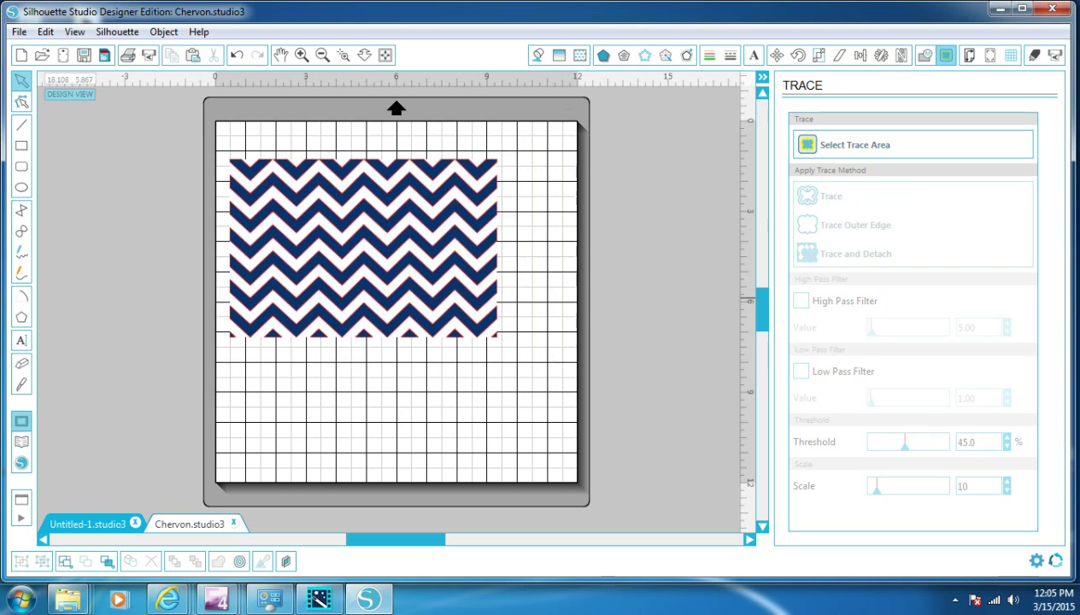
pyautogui.moveTo(370, 253)
pyautogui.mouseDown()
pyautogui.moveTo(284, 240)
pyautogui.moveTo(344, 389)
pyautogui.moveTo(398, 421)
pyautogui.moveTo(418, 412)
pyautogui.mouseUp()
pyautogui.press('Delete')
# Cut the traced chevron pattern out of the Chervon document and close that document without saving the changes
pyautogui.click(323, 159)
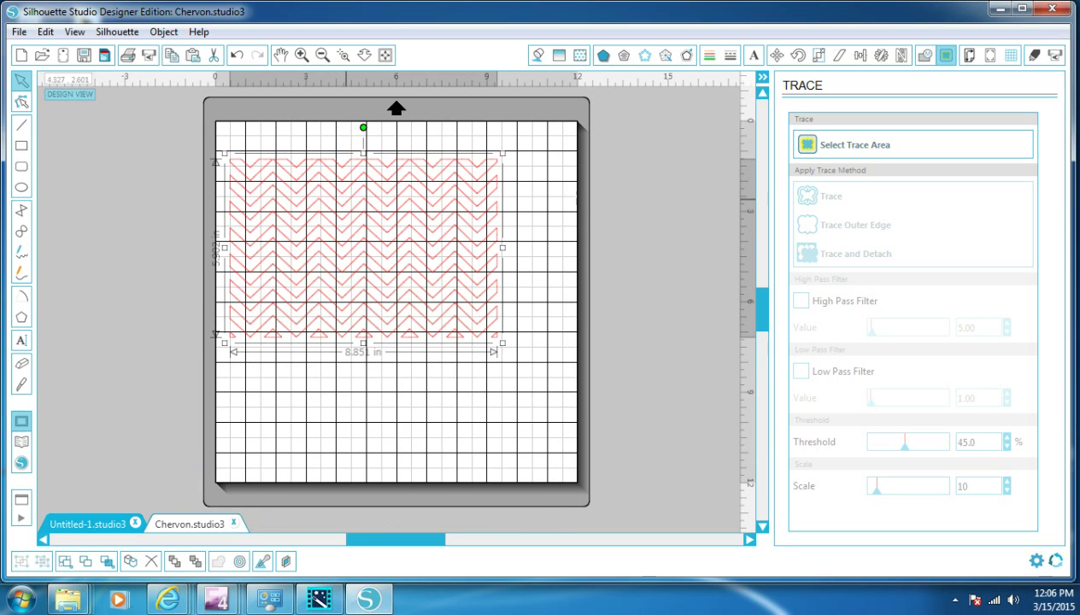
pyautogui.rightClick(347, 190)
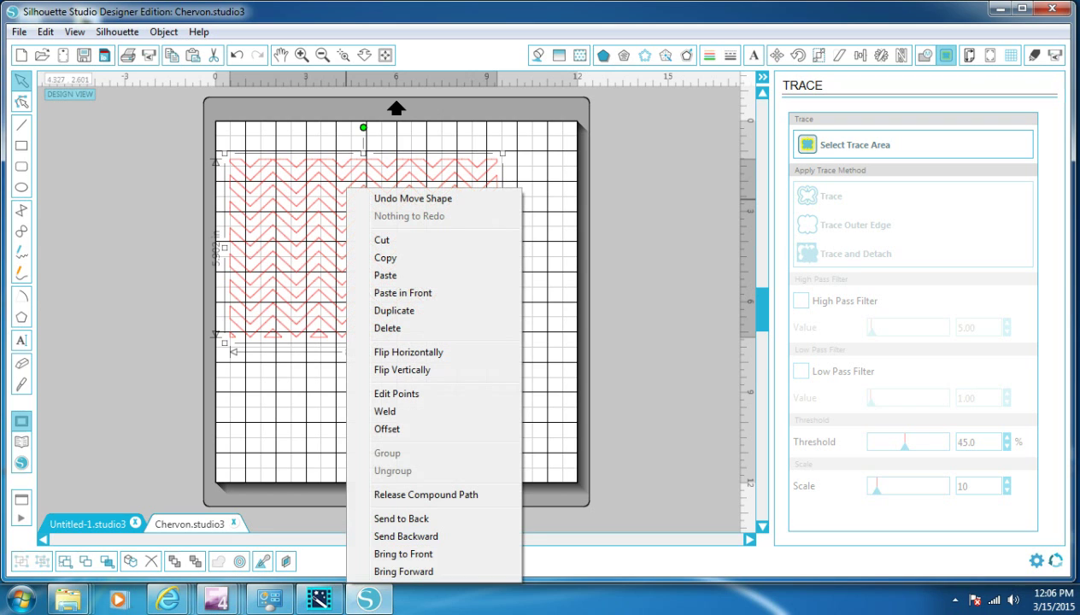
pyautogui.click(382, 240)
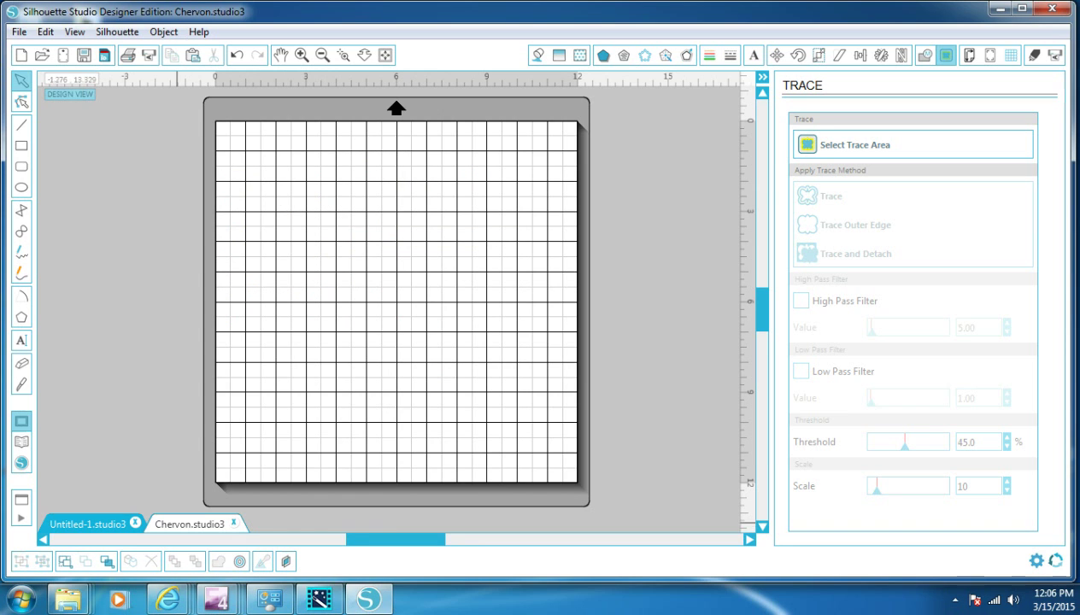
pyautogui.click(232, 523)
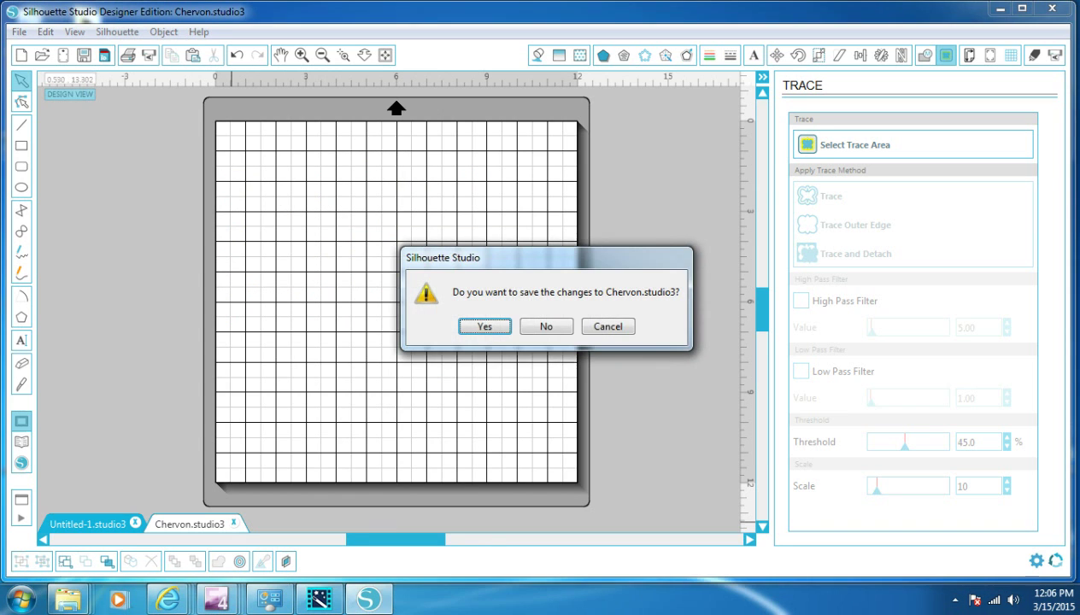
pyautogui.click(545, 326)
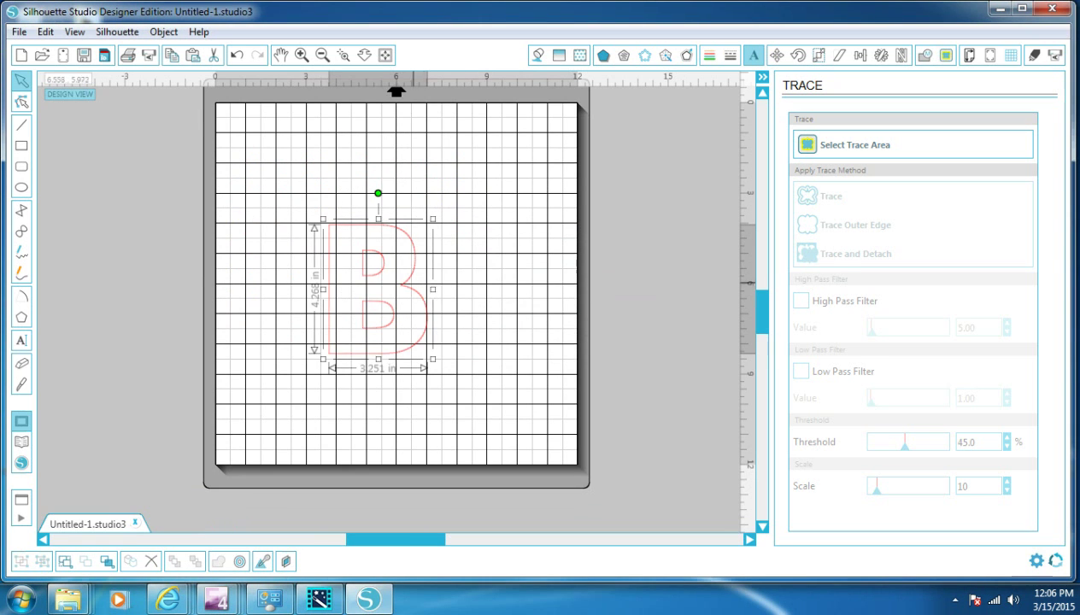
# Move the letter B to the page's upper-left corner, then paste the traced chevron pattern and place it in the middle of the page
pyautogui.moveTo(408, 280); pyautogui.dragTo(323, 180)
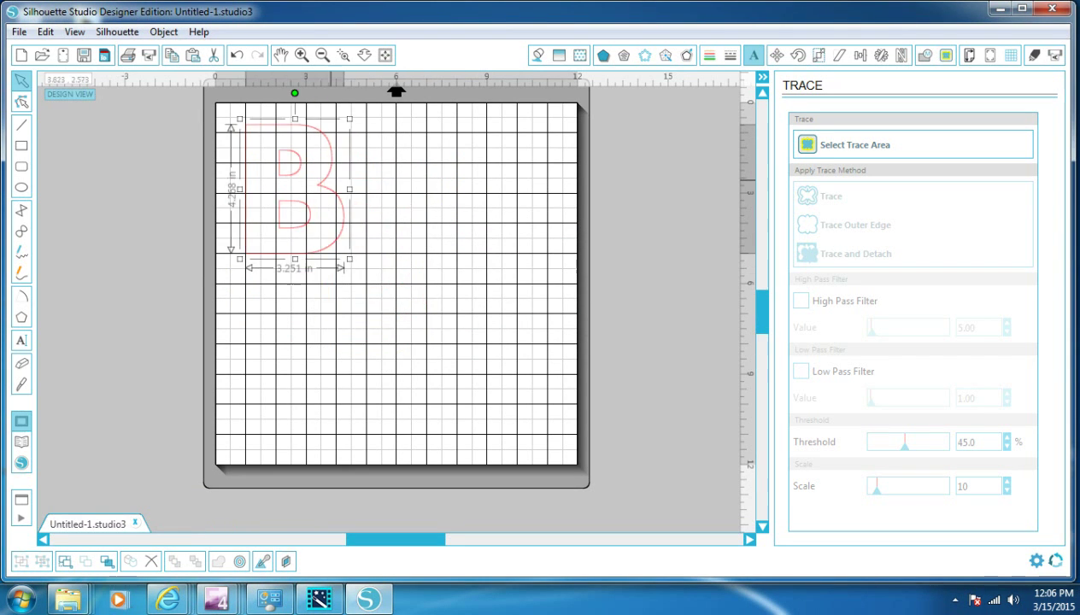
pyautogui.click(431, 248)
pyautogui.rightClick(430, 249)
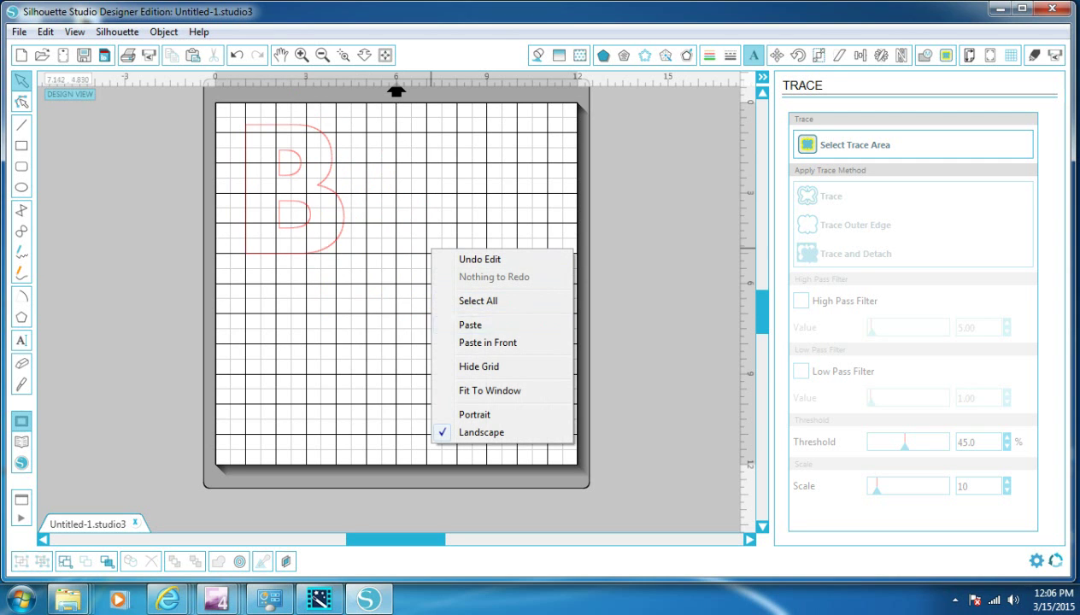
pyautogui.click(470, 324)
pyautogui.moveTo(389, 224); pyautogui.dragTo(424, 273)
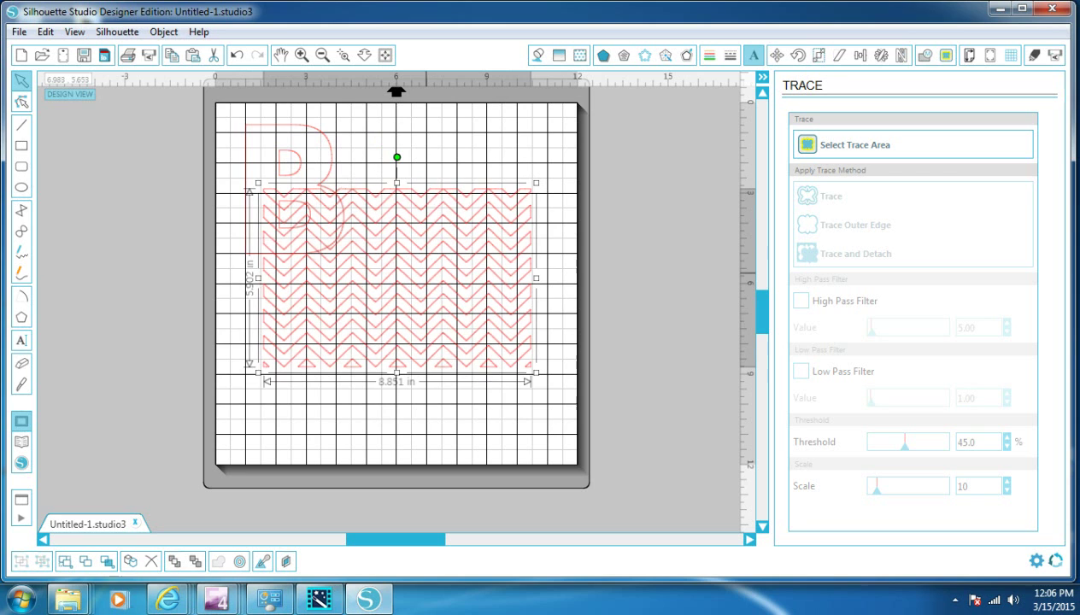
# Move the letter B onto the middle of the chevron pattern
pyautogui.click(307, 167)
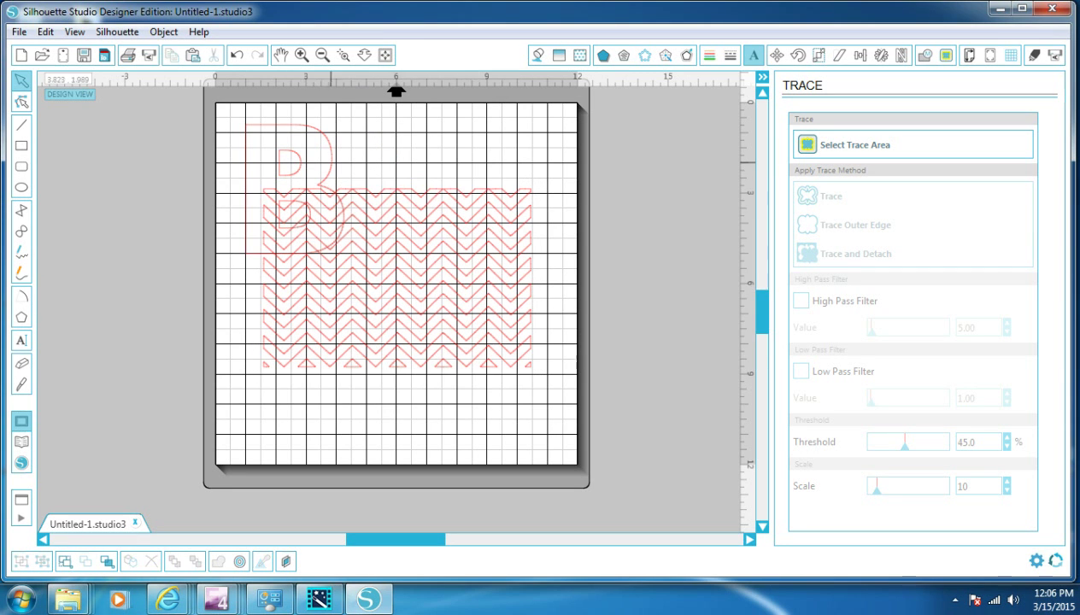
pyautogui.click(330, 163)
pyautogui.moveTo(330, 162); pyautogui.dragTo(444, 247)
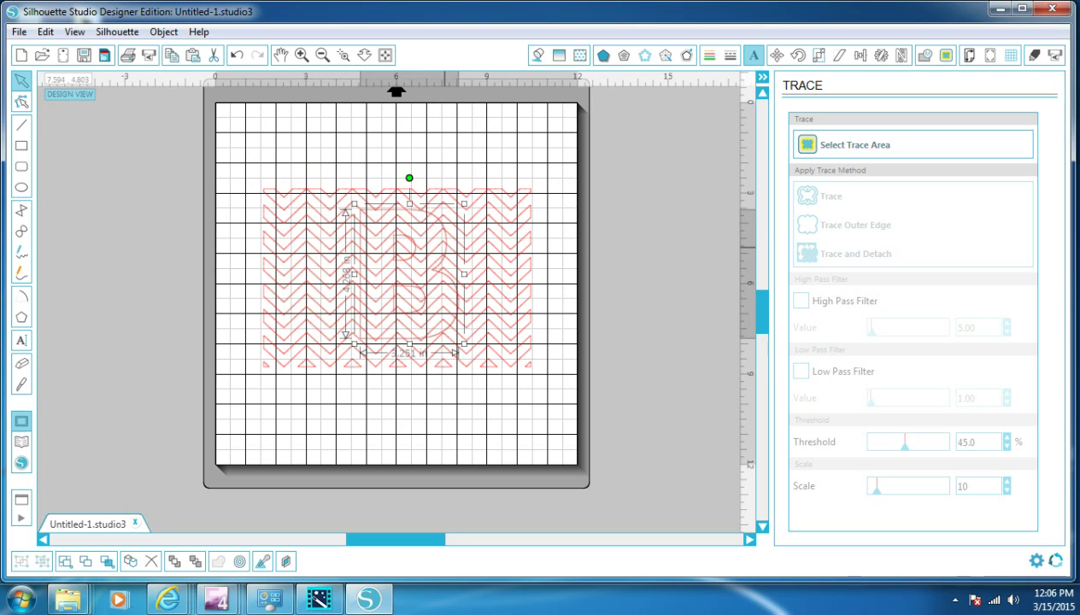
# Shrink the chevron pattern to about 8.08 by 5.40 in and center it around the letter B
pyautogui.click(518, 253)
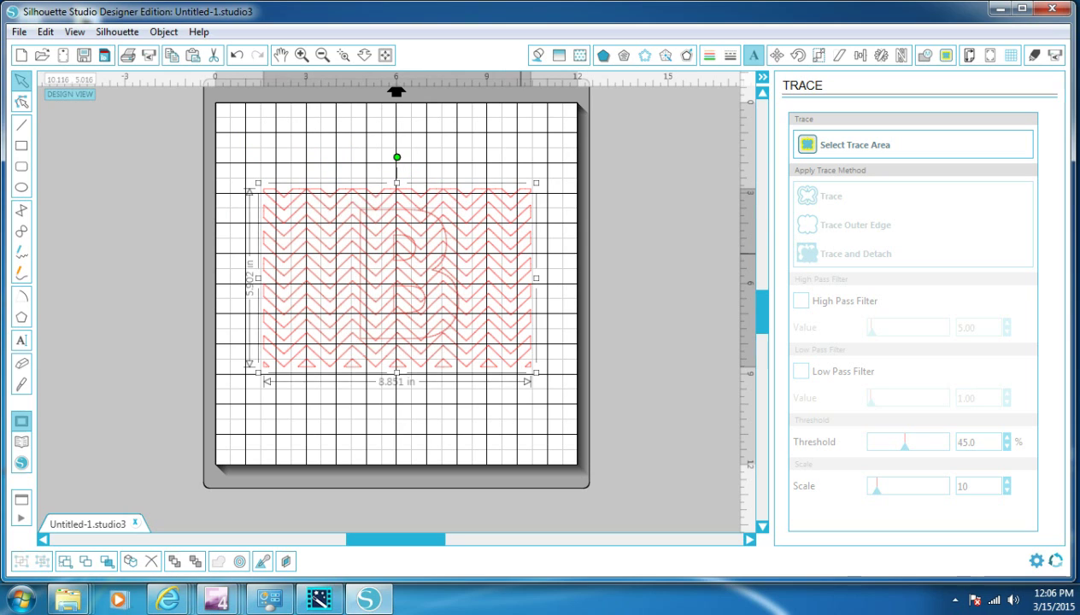
pyautogui.moveTo(536, 373); pyautogui.dragTo(514, 357)
pyautogui.moveTo(512, 269); pyautogui.dragTo(492, 244)
pyautogui.moveTo(404, 273); pyautogui.dragTo(404, 274)
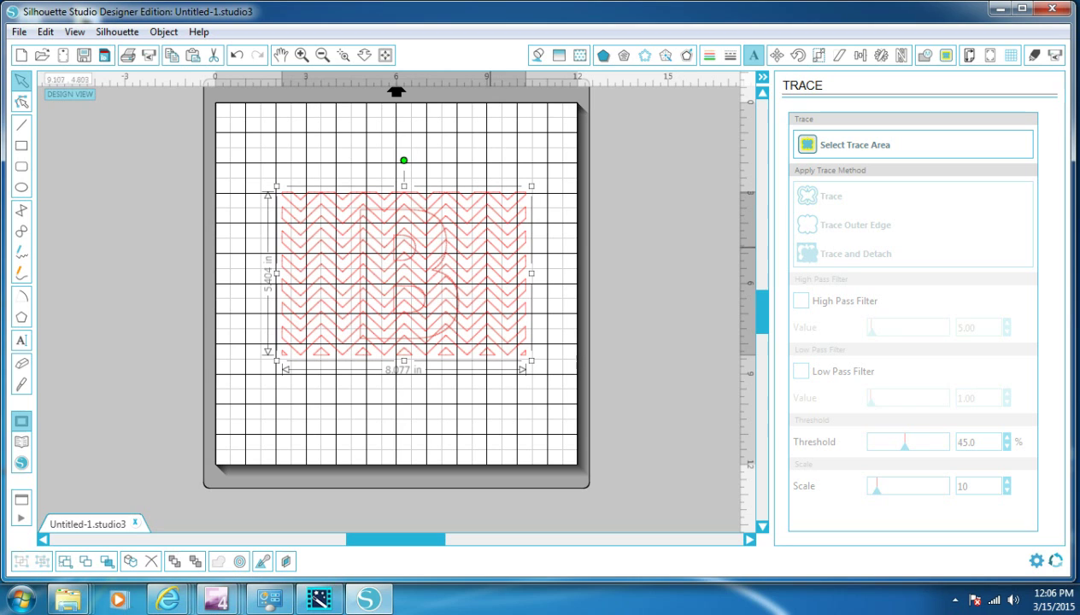
pyautogui.click(423, 427)
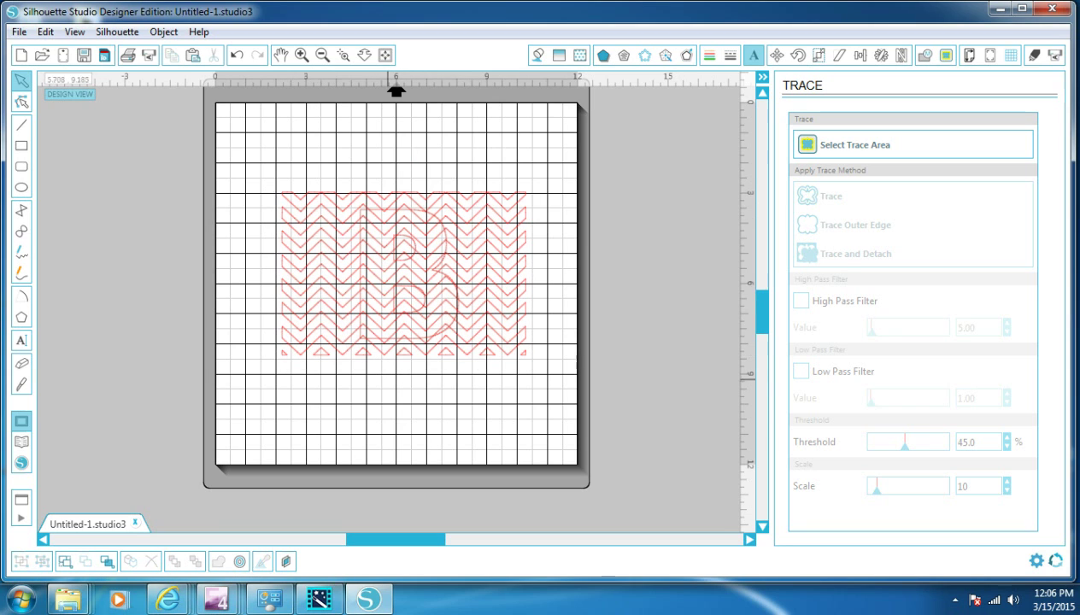
# Bring the letter B to the front of the chevron pattern
pyautogui.click(368, 337)
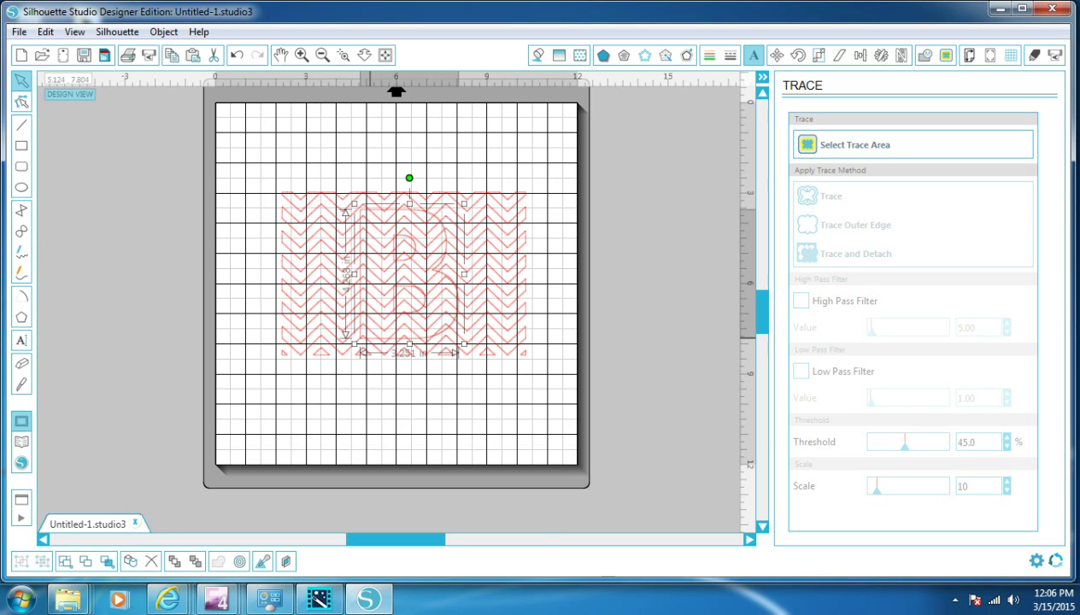
pyautogui.rightClick(370, 188)
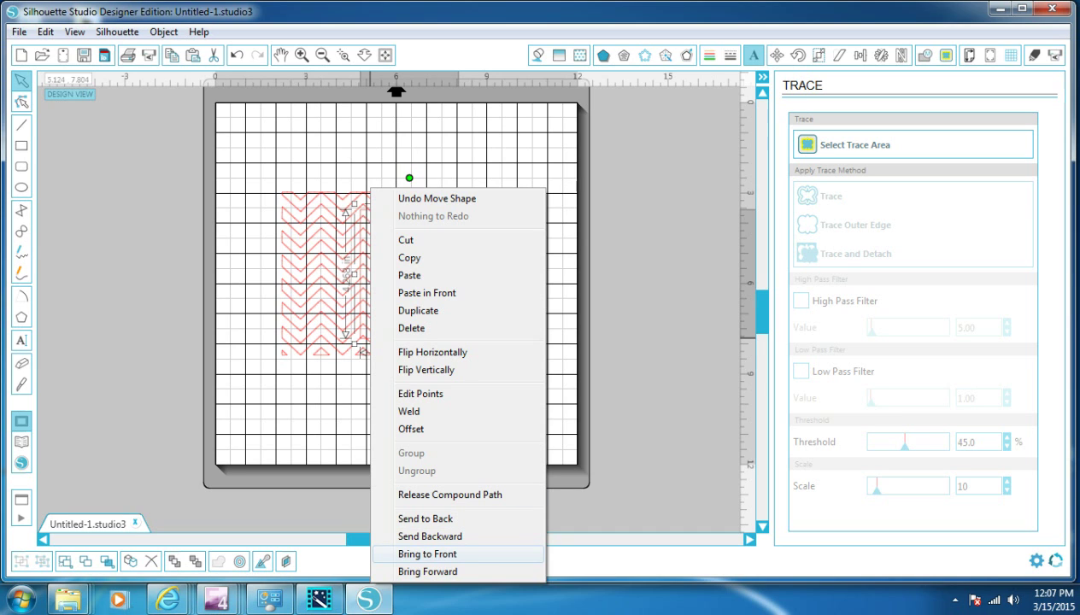
pyautogui.click(427, 554)
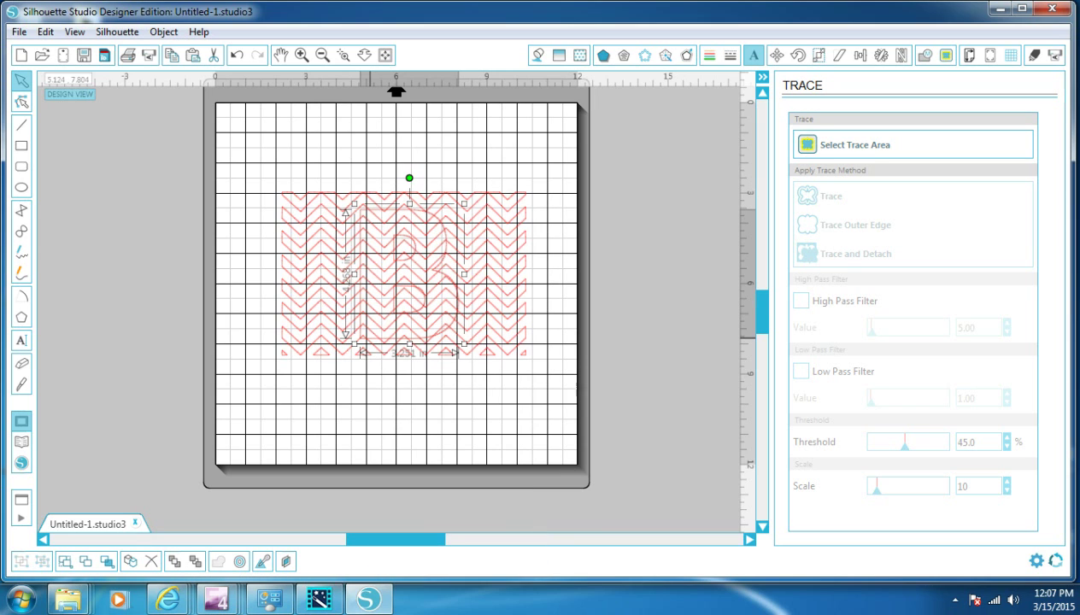
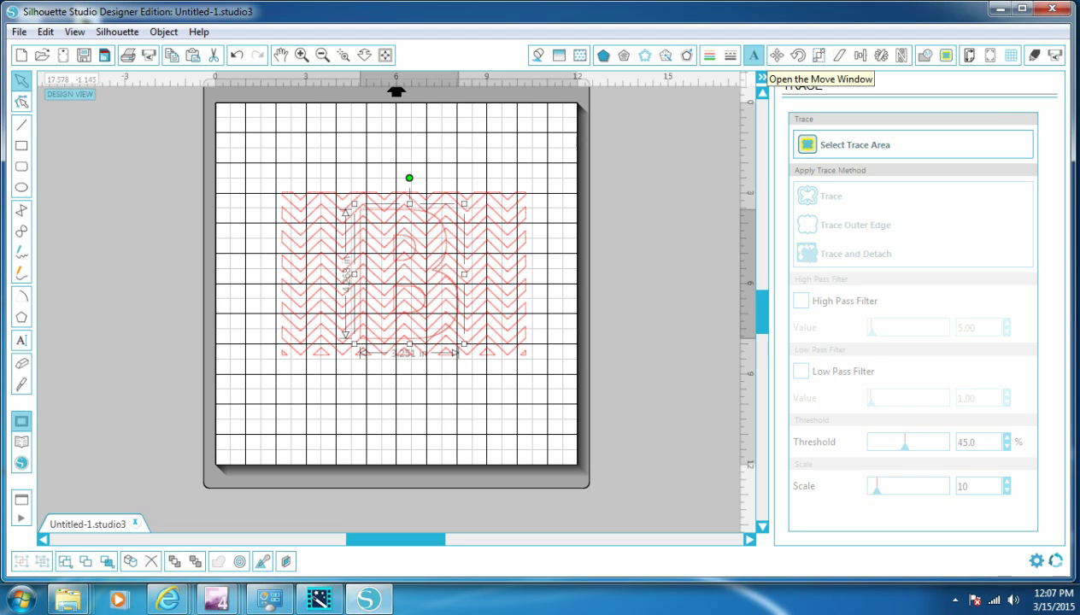
# Create an internal offset of the letter B with round corners and a distance of 0.087 in
pyautogui.click(776, 55)
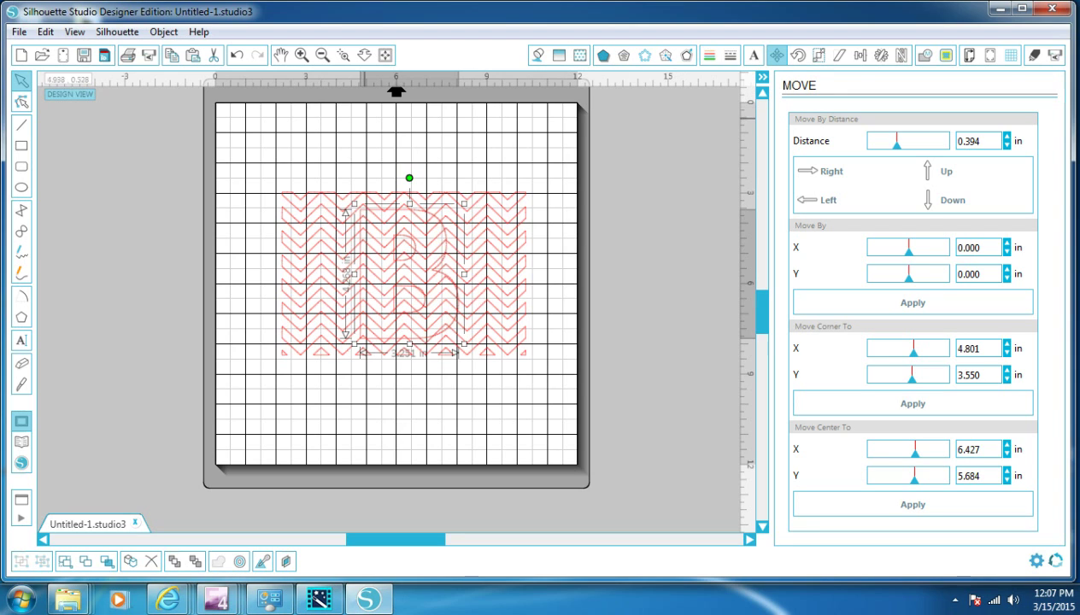
pyautogui.click(163, 31)
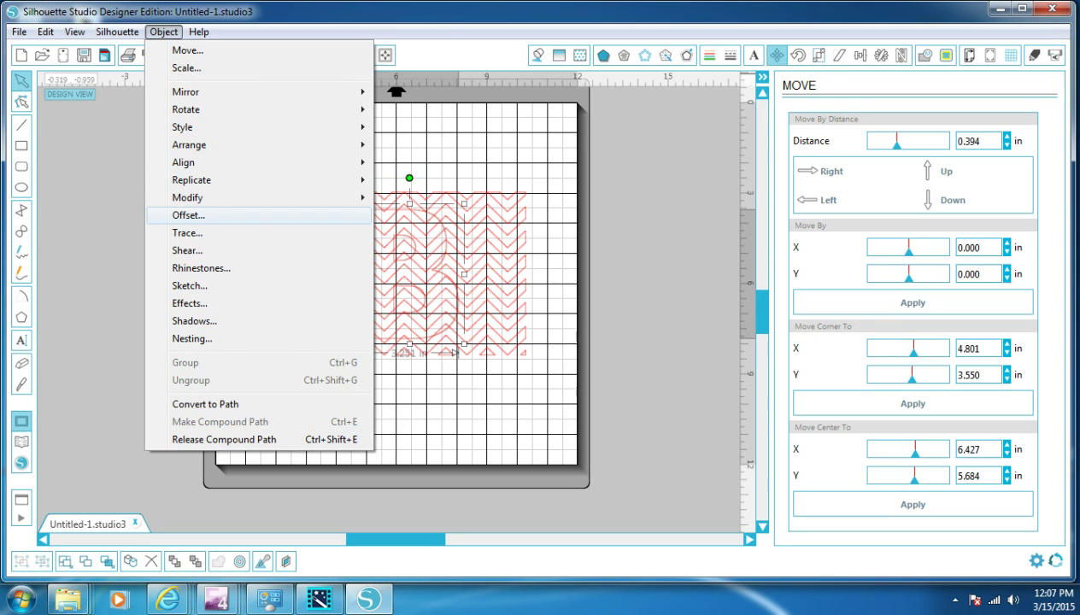
pyautogui.click(188, 215)
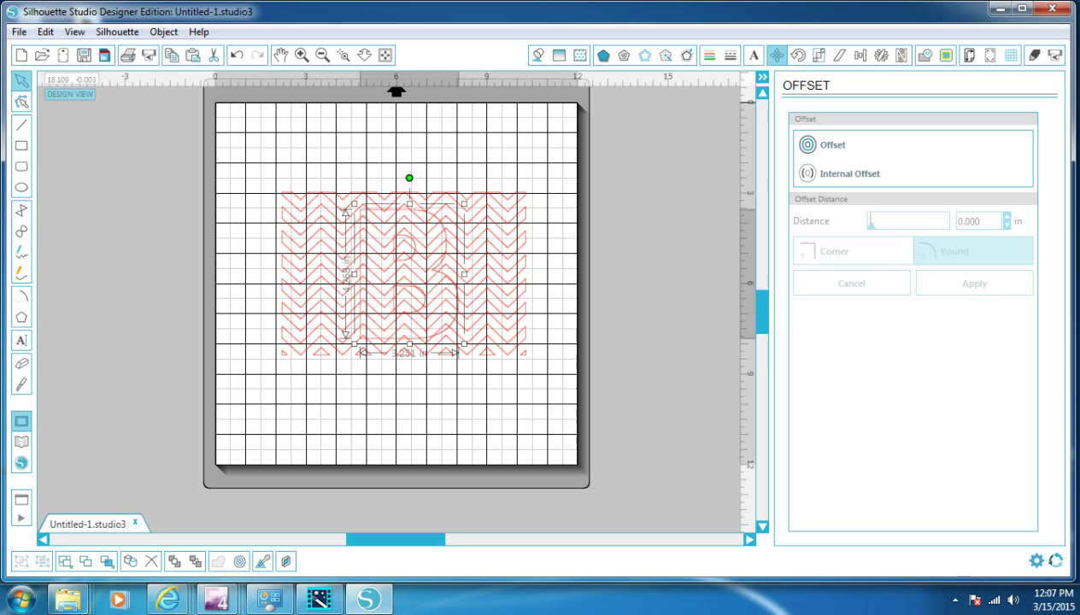
pyautogui.click(850, 174)
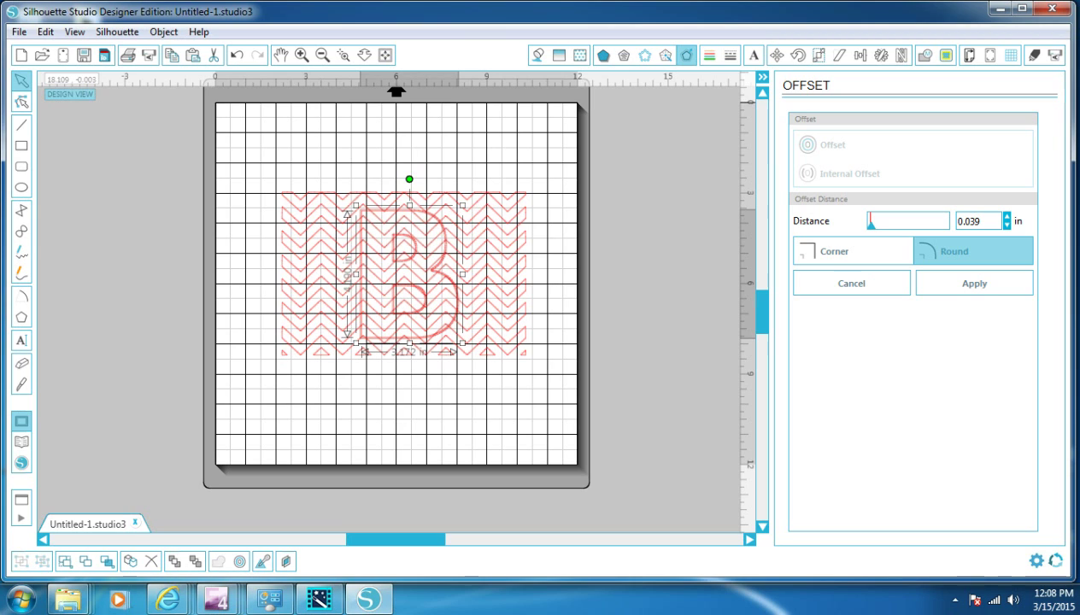
pyautogui.press('Up')
pyautogui.press('Up')
pyautogui.press('Up')
pyautogui.press('Up')
pyautogui.press('Up')
pyautogui.press('Up')
pyautogui.press('Up')
pyautogui.press('Up')
pyautogui.press('Up')
pyautogui.press('Up')
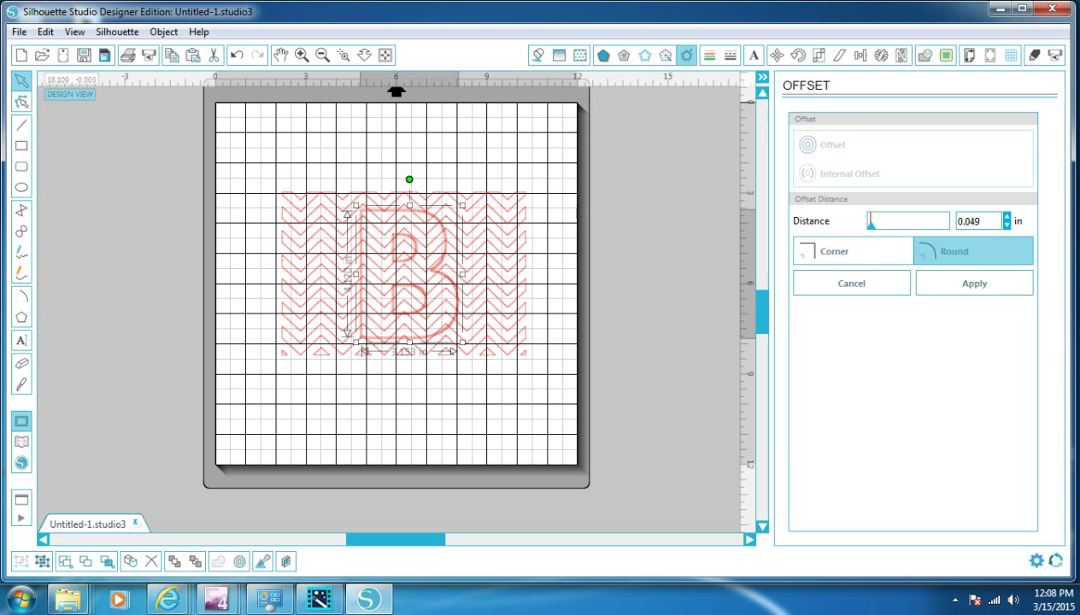
pyautogui.press('Up')
pyautogui.press('Up')
pyautogui.press('Up')
pyautogui.press('Up')
pyautogui.press('Up')
pyautogui.press('Up')
pyautogui.press('Up')
pyautogui.press('Up')
pyautogui.press('Up')
pyautogui.press('Up')
pyautogui.press('Up')
pyautogui.press('Up')
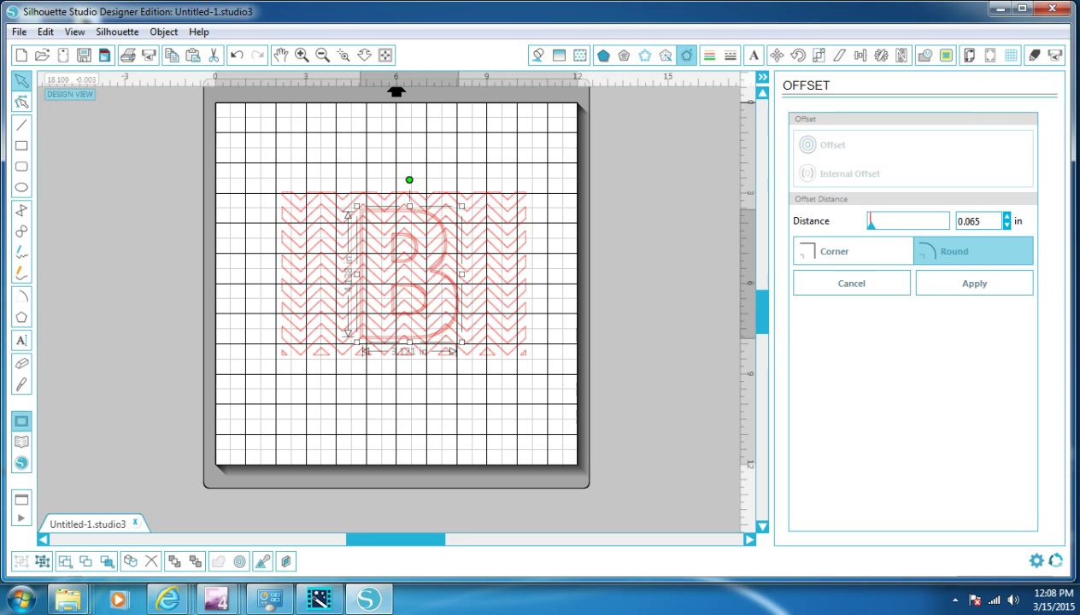
pyautogui.press('Up')
pyautogui.press('Up')
pyautogui.press('Up')
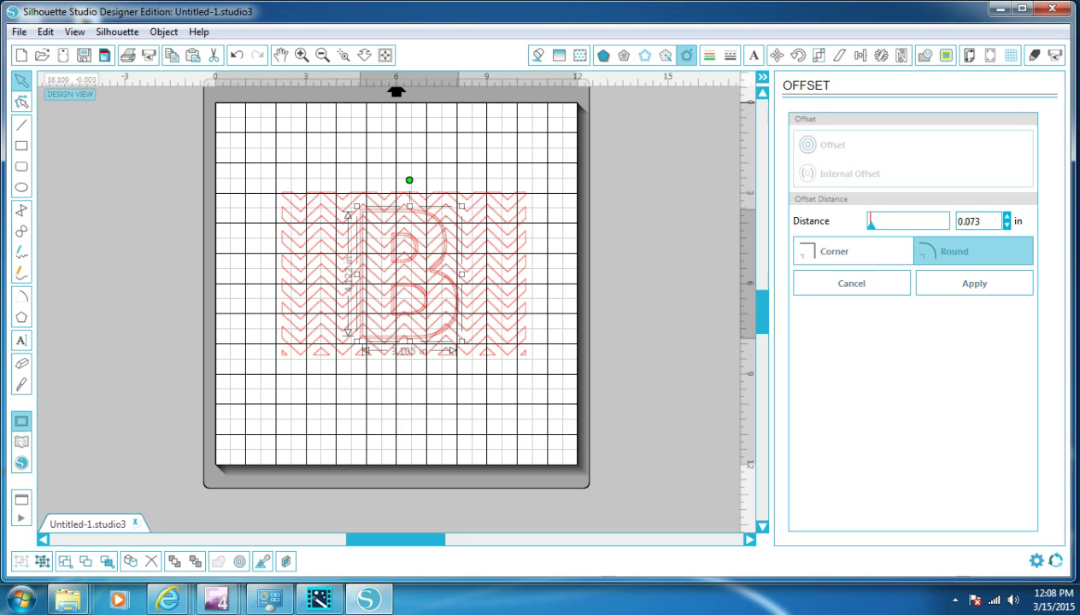
pyautogui.press('Up')
pyautogui.press('Up')
pyautogui.press('Up')
pyautogui.press('Up')
pyautogui.press('Up')
pyautogui.press('Up')
pyautogui.press('Up')
pyautogui.press('Up')
pyautogui.press('Up')
pyautogui.press('Up')
pyautogui.press('Up')
pyautogui.press('Up')
pyautogui.press('Up')
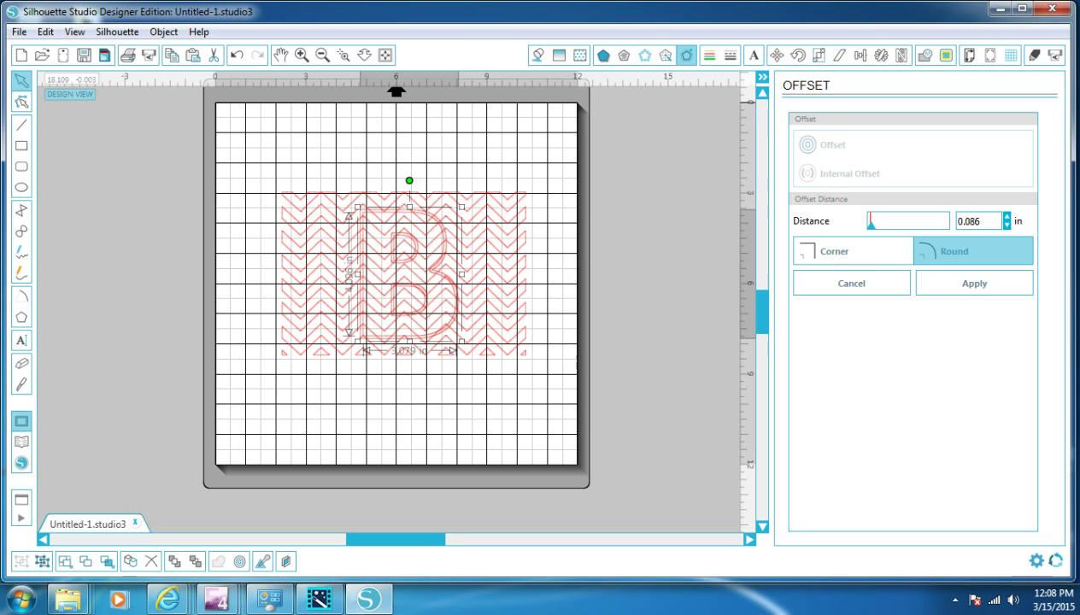
pyautogui.press('Up')
pyautogui.click(631, 215)
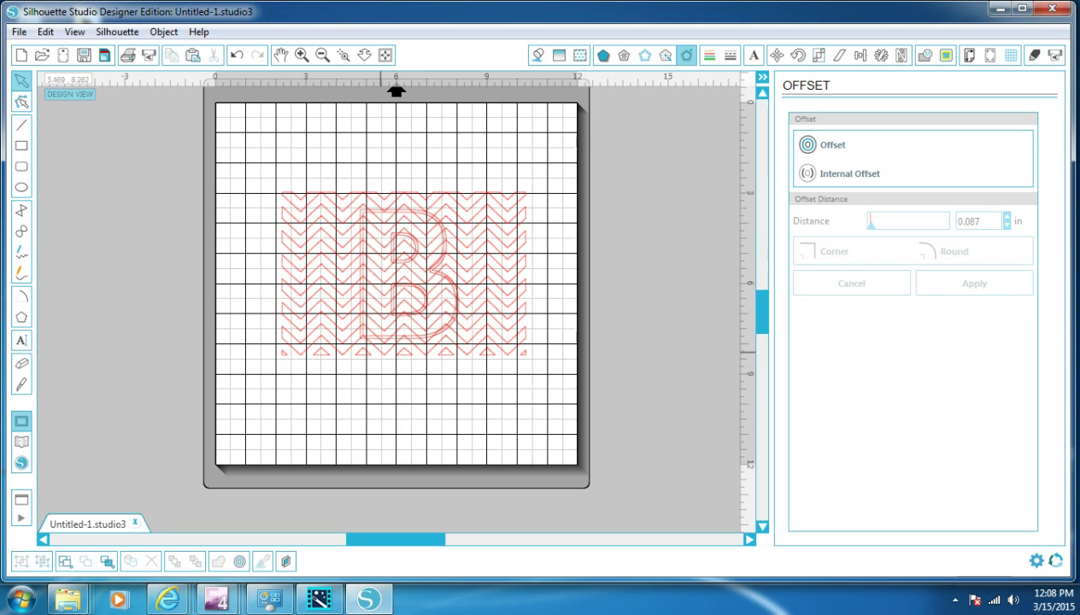
# Delete the original outer outline of the letter B, keeping the internal offset copy
pyautogui.click(377, 346)
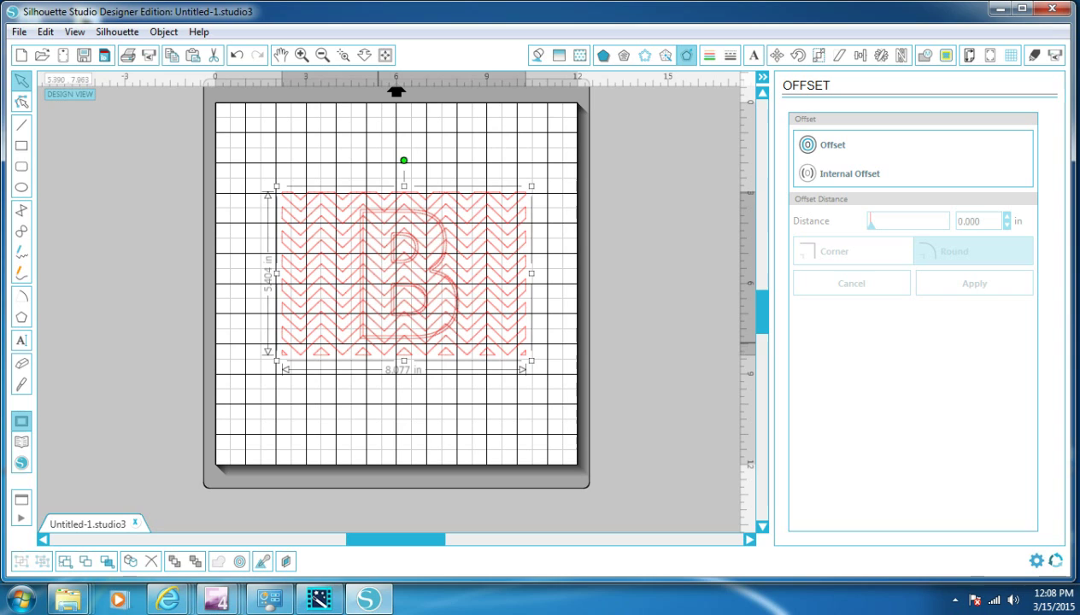
pyautogui.click(377, 340)
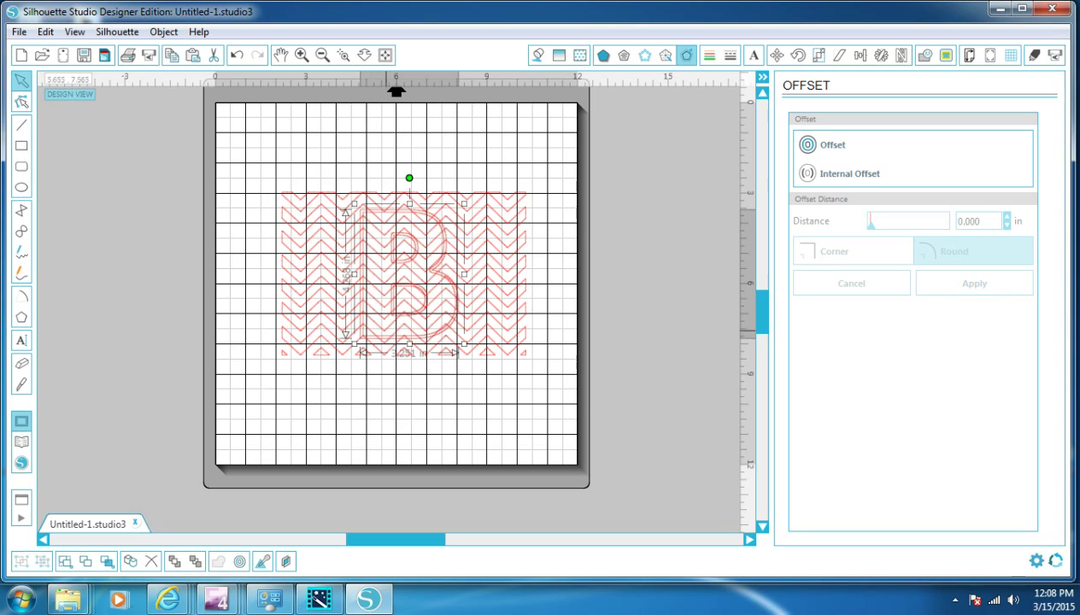
pyautogui.click(415, 311)
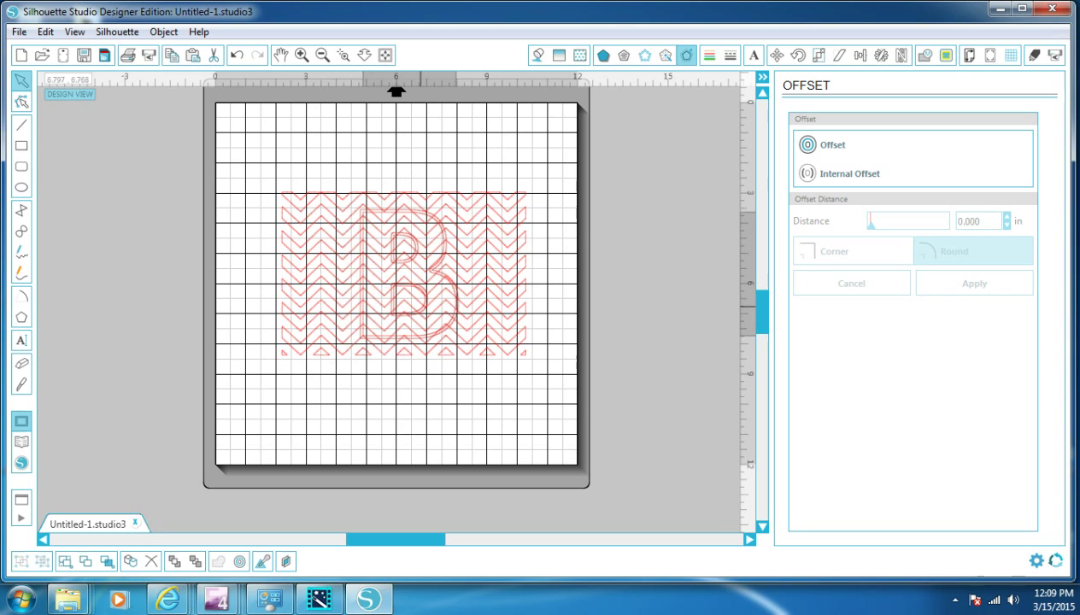
pyautogui.click(518, 369)
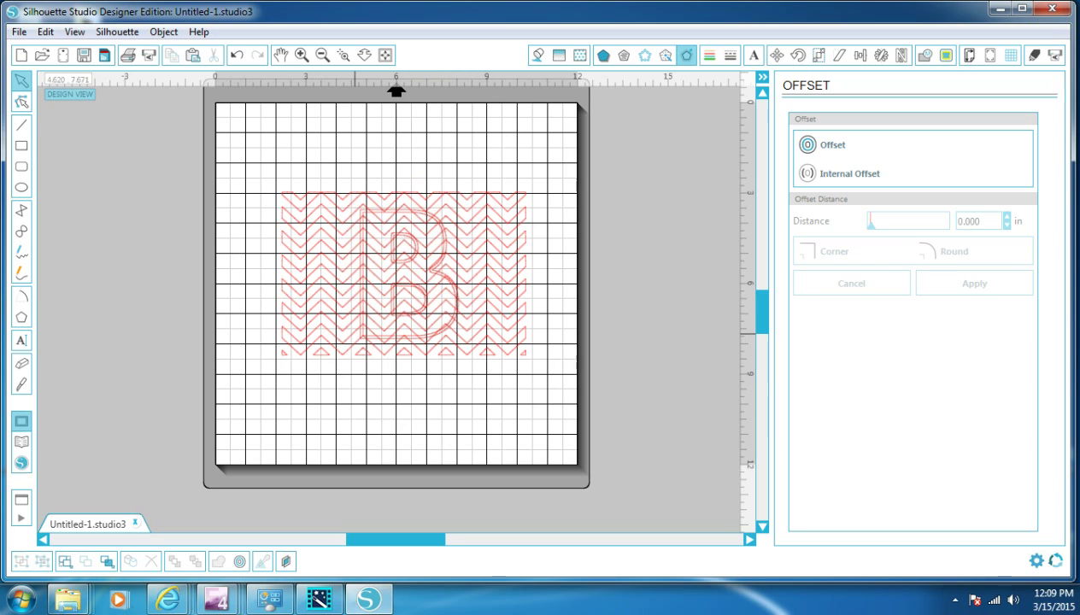
pyautogui.click(355, 334)
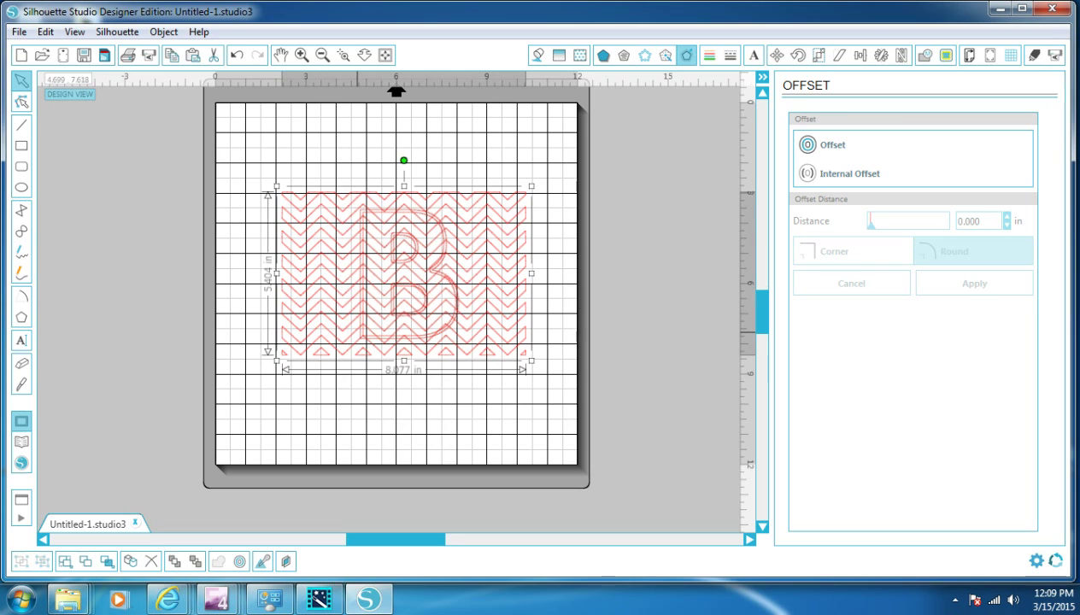
pyautogui.click(357, 333)
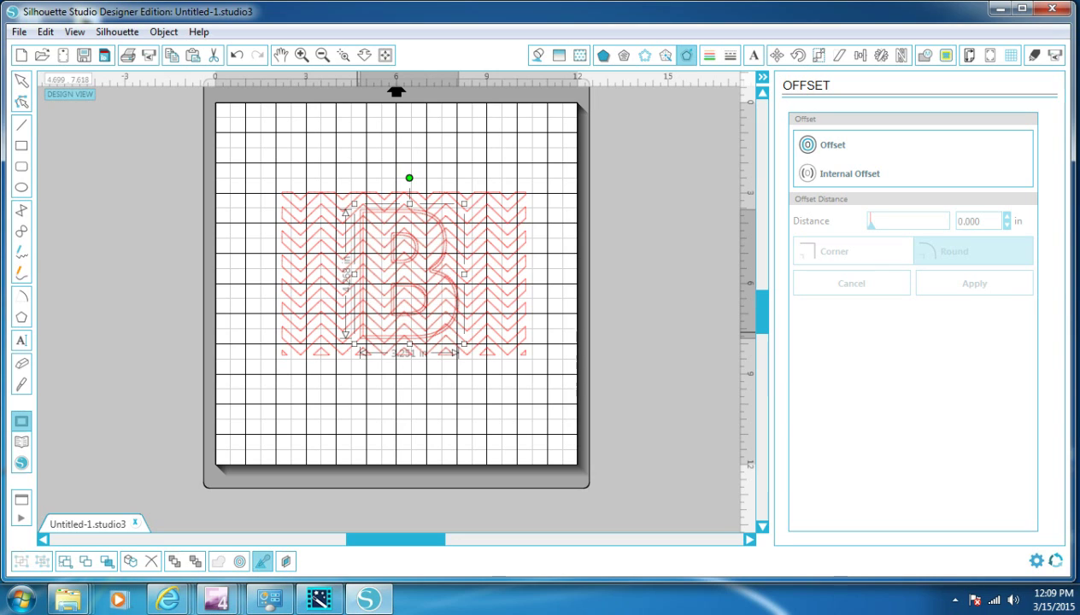
pyautogui.press('Delete')
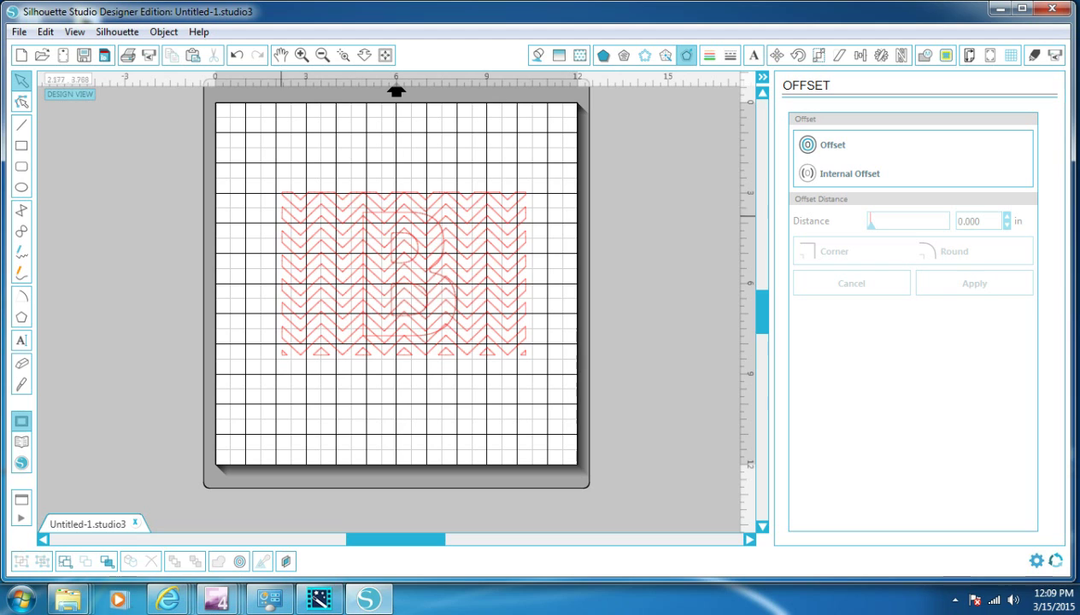
# Crop the chevron pattern to the shape of the inset letter B using the Crop modification, and deselect the resulting pieces
pyautogui.moveTo(265, 161); pyautogui.dragTo(567, 394)
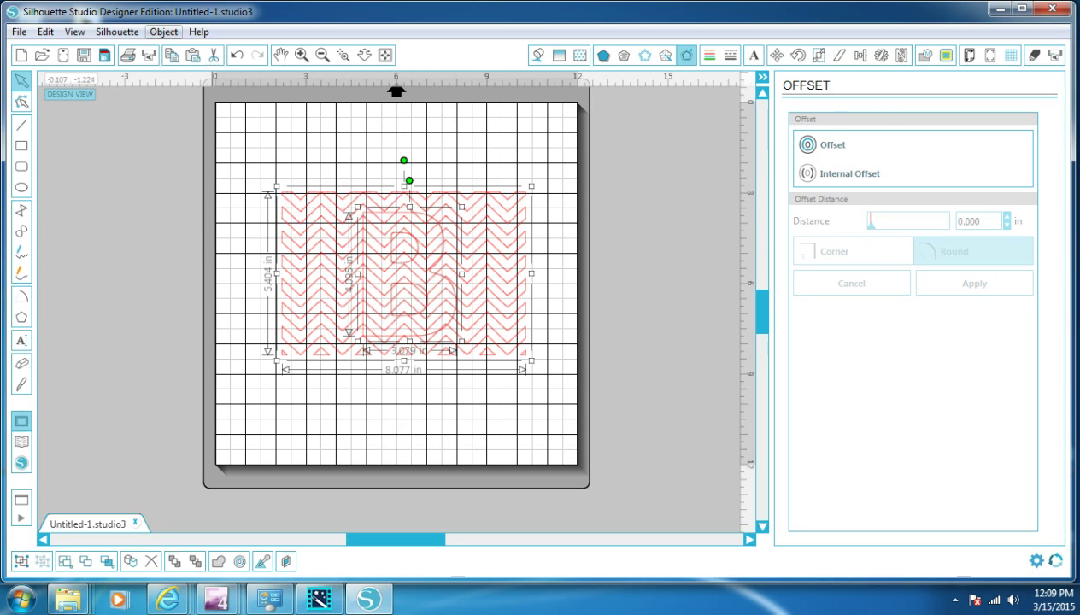
pyautogui.click(164, 31)
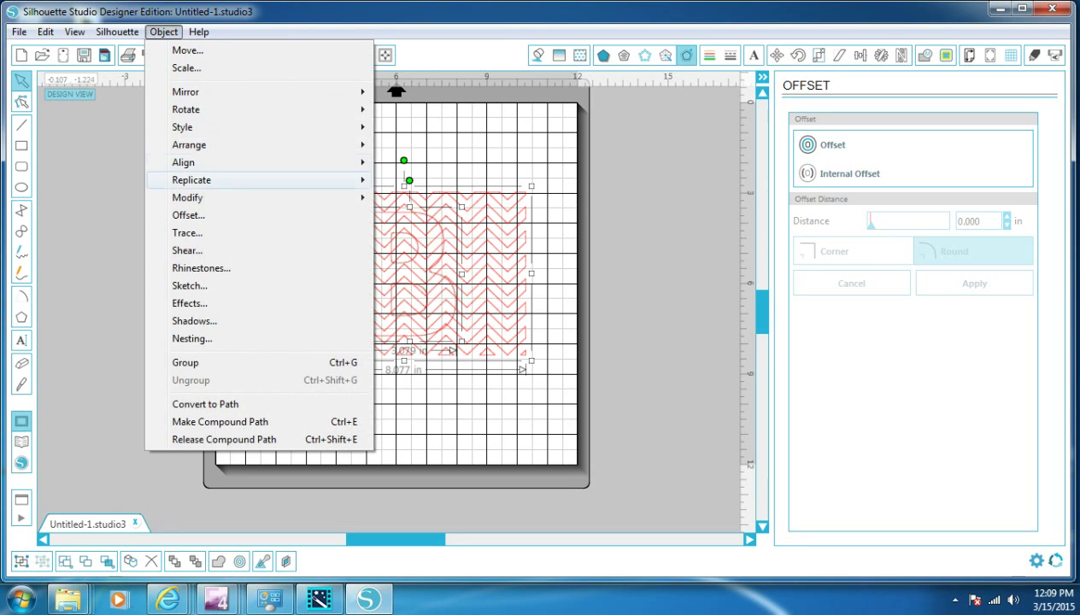
pyautogui.moveTo(187, 197)
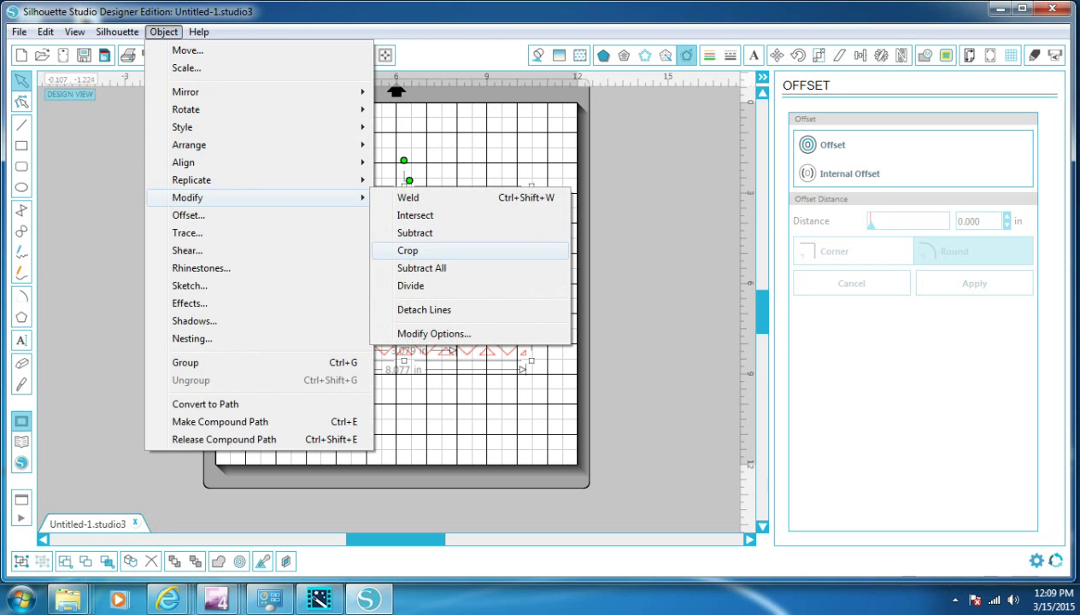
pyautogui.click(408, 250)
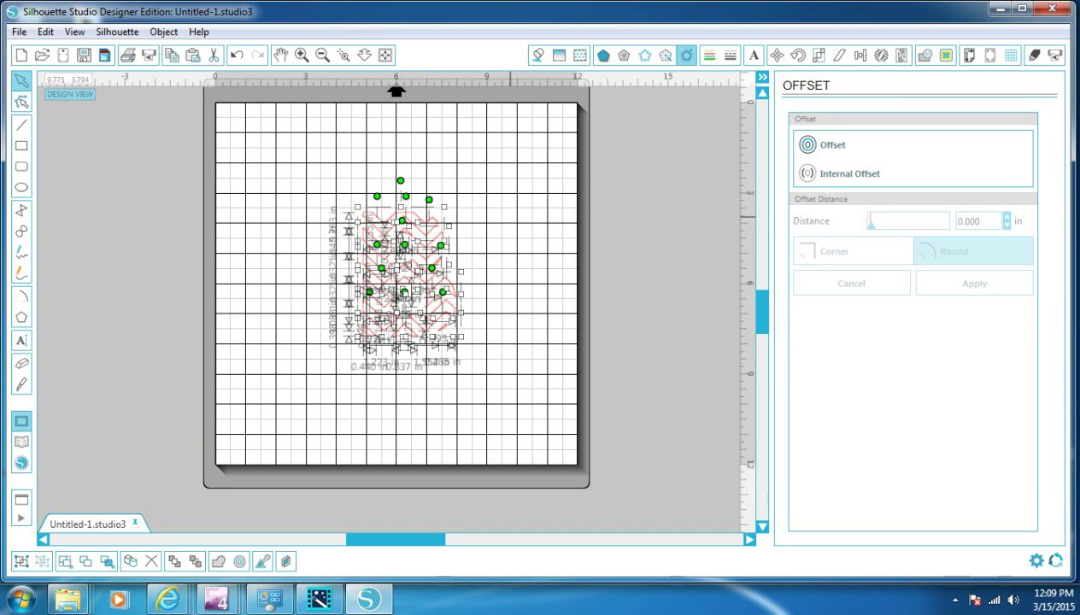
pyautogui.click(510, 217)
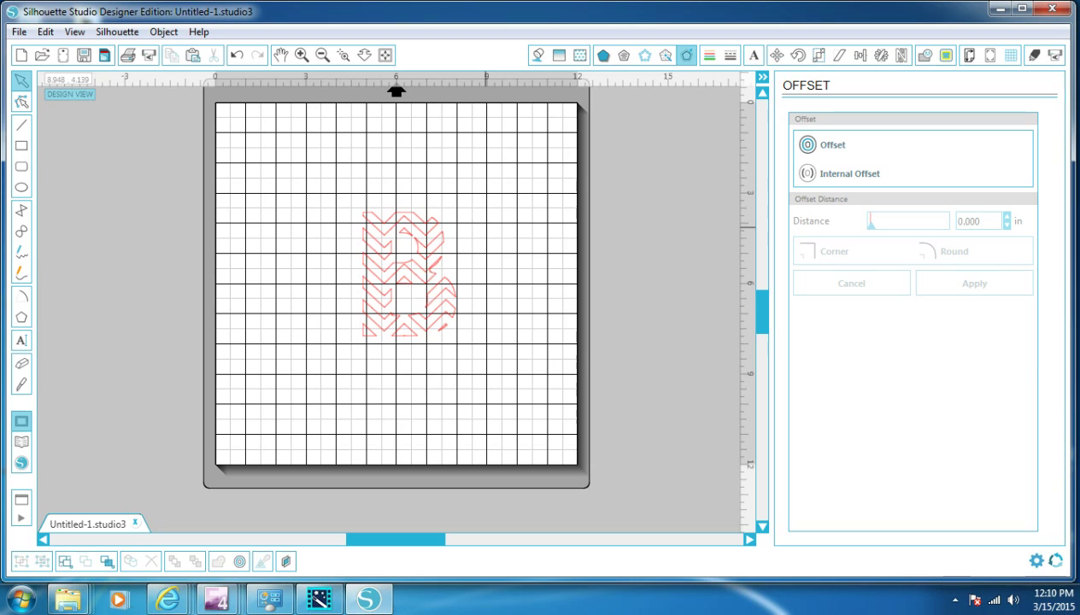
# Paste the original letter B outline in front, directly around the cropped chevron pieces, and deselect it
pyautogui.hotkey('ctrl', 'a')
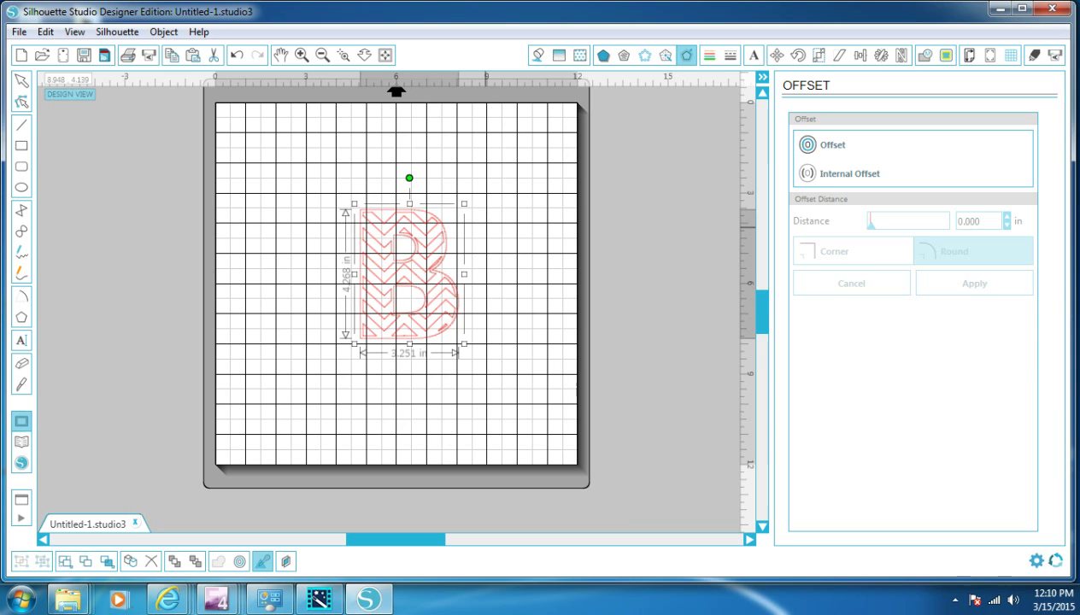
pyautogui.press('v')
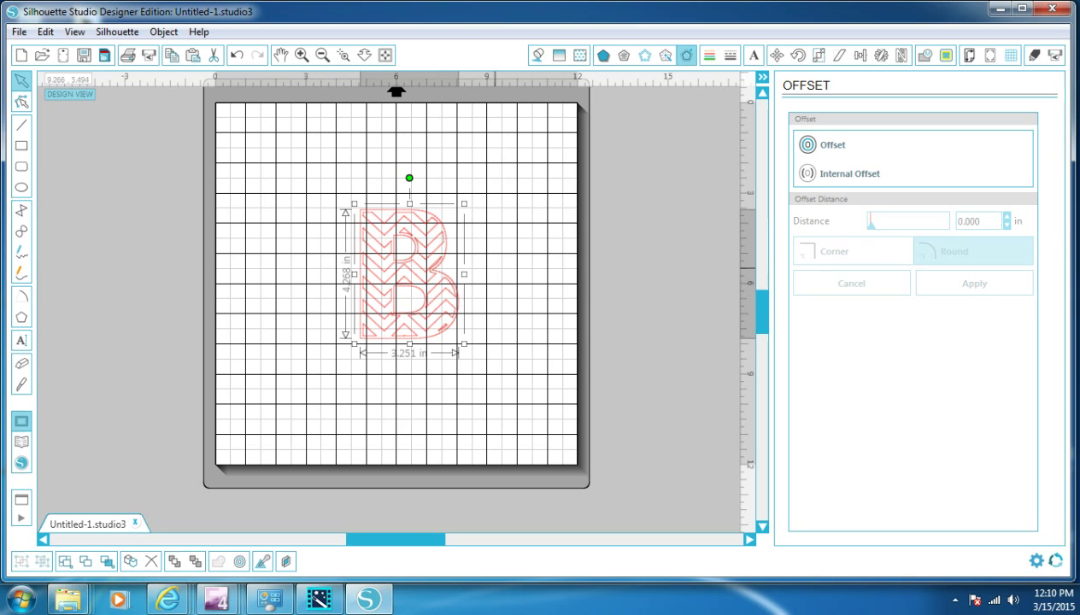
pyautogui.click(489, 256)
# Combine the letter B outline and all the cropped chevron pieces into one compound path
pyautogui.moveTo(307, 170); pyautogui.dragTo(466, 352)
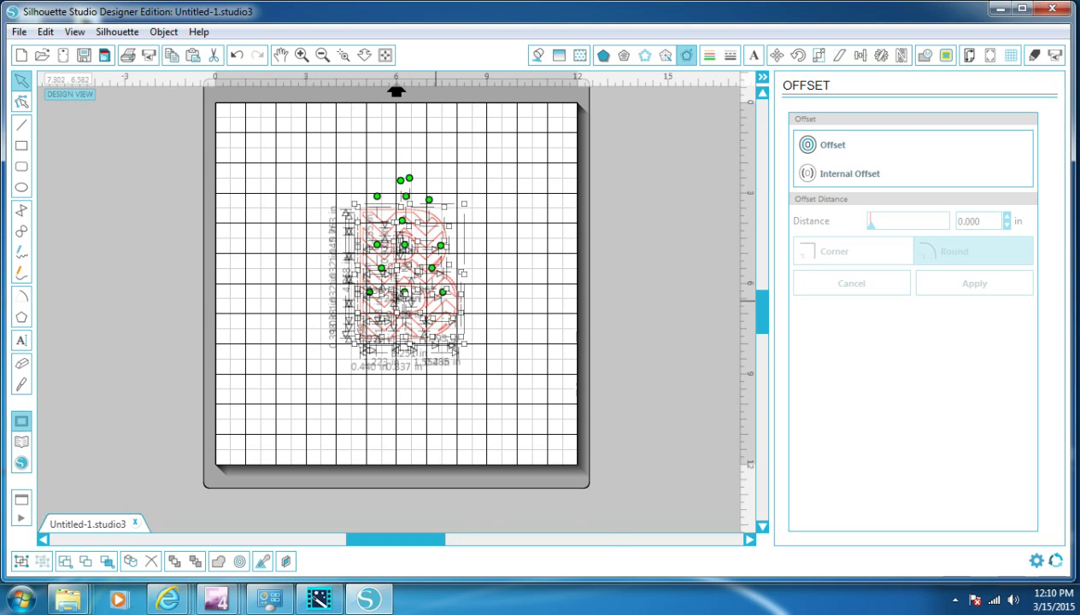
pyautogui.rightClick(435, 171)
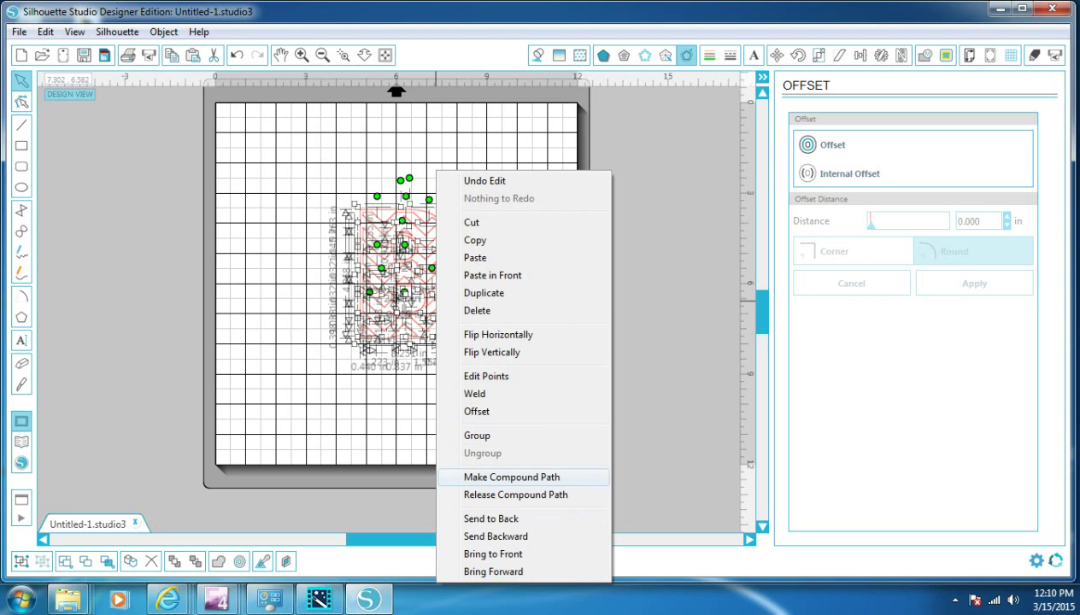
pyautogui.click(511, 477)
pyautogui.click(493, 384)
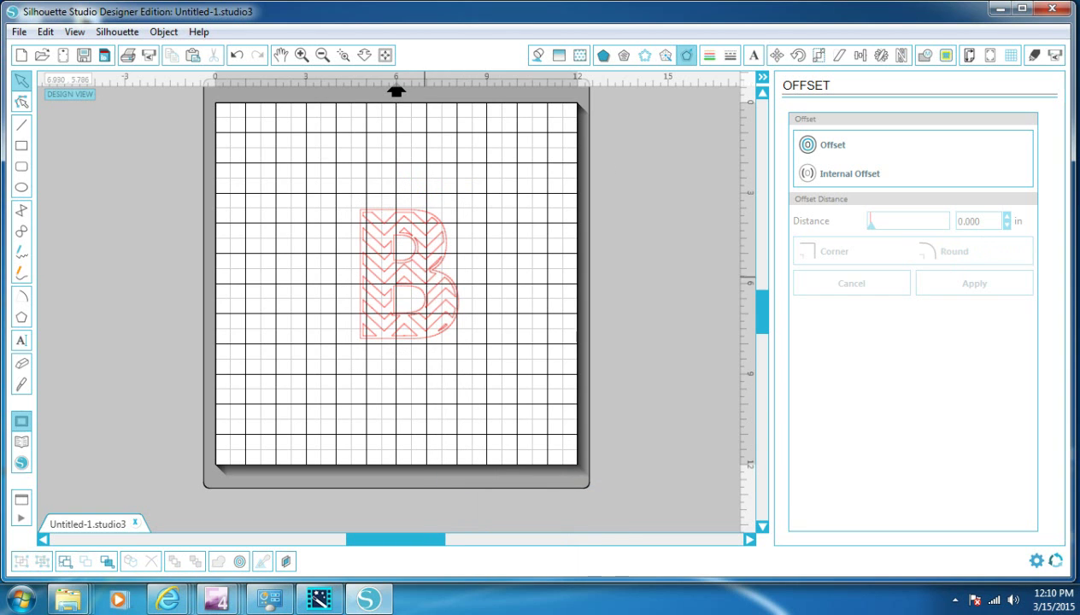
# Move the chevron letter B to the upper-left area of the mat and enlarge it proportionally to about 6.57 in wide
pyautogui.moveTo(408, 274); pyautogui.dragTo(305, 218)
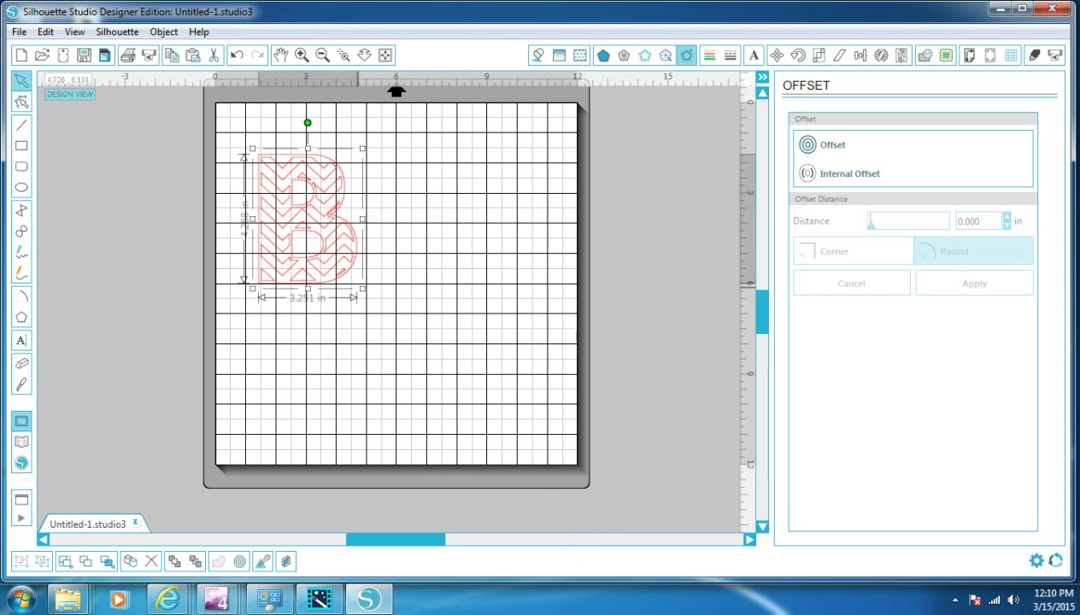
pyautogui.moveTo(362, 289); pyautogui.dragTo(461, 420)
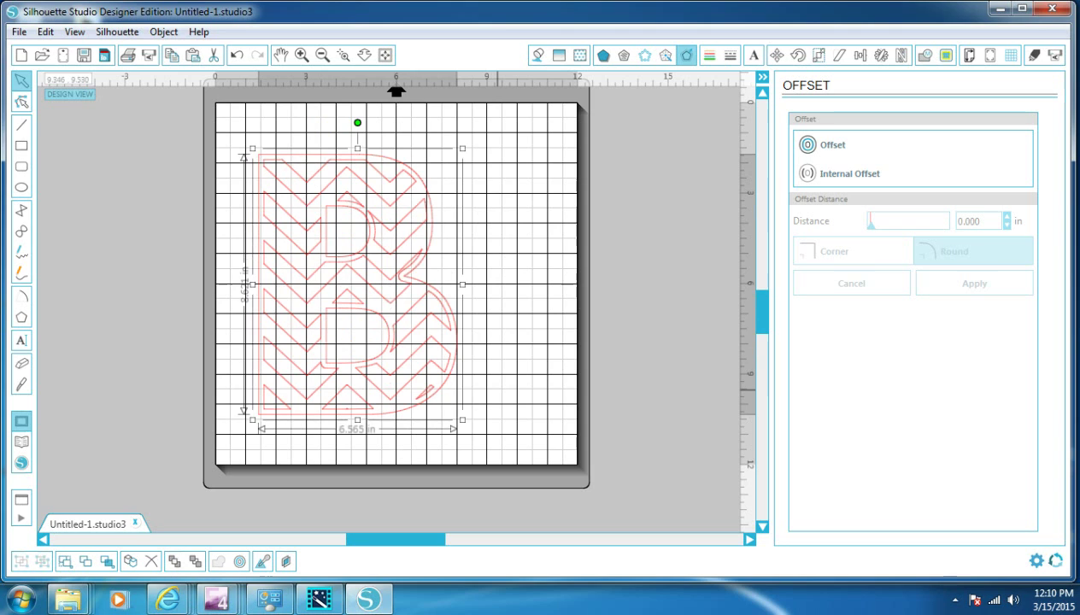